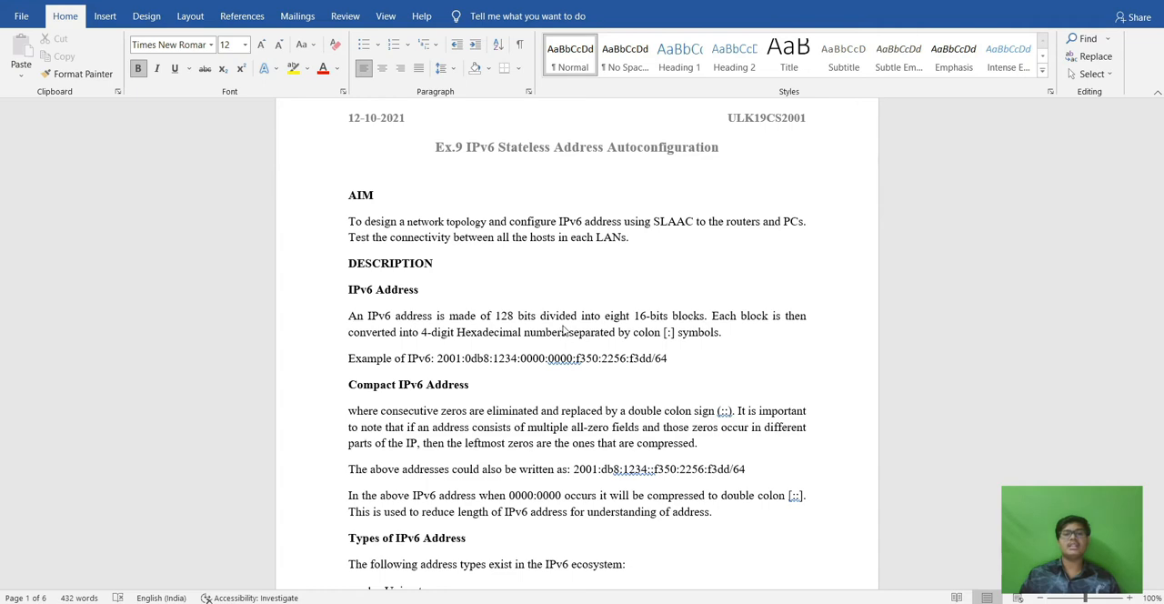
# Read through the exercise document's IPv6 description, from address compression and address types to the router configuration commands.
pyautogui.scroll(-2, 583, 357)
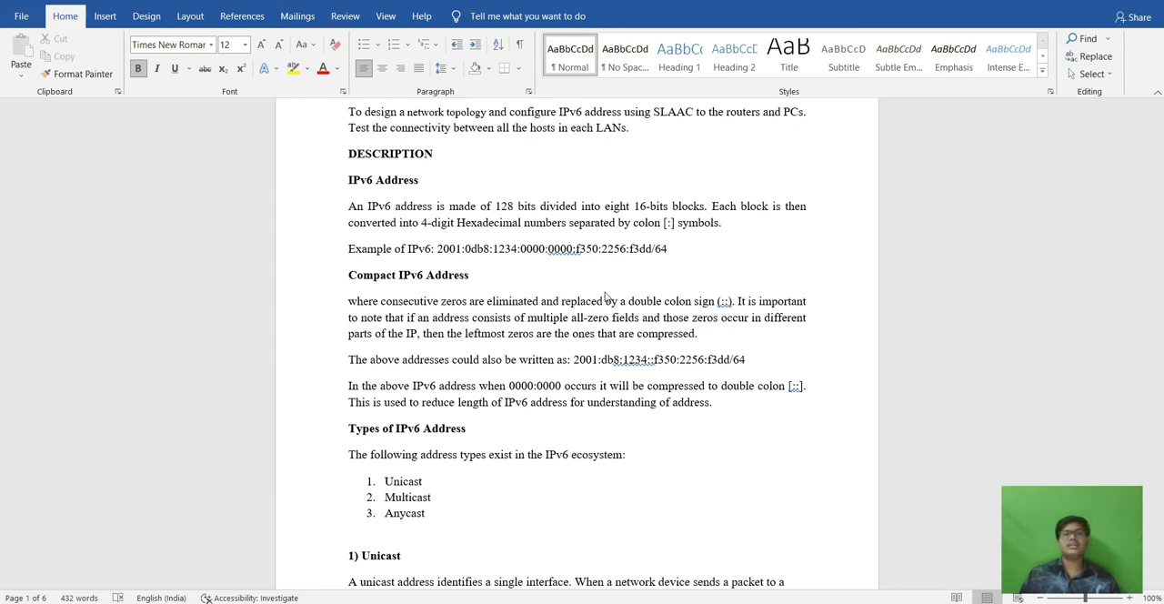
pyautogui.scroll(-3, 656, 287)
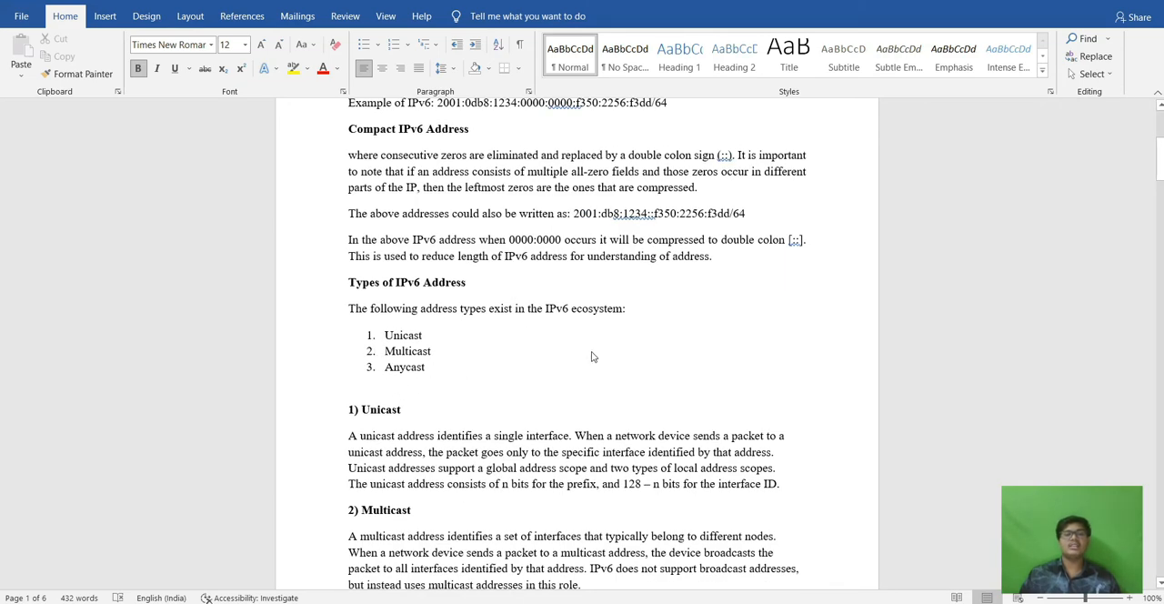
pyautogui.scroll(-3, 592, 356)
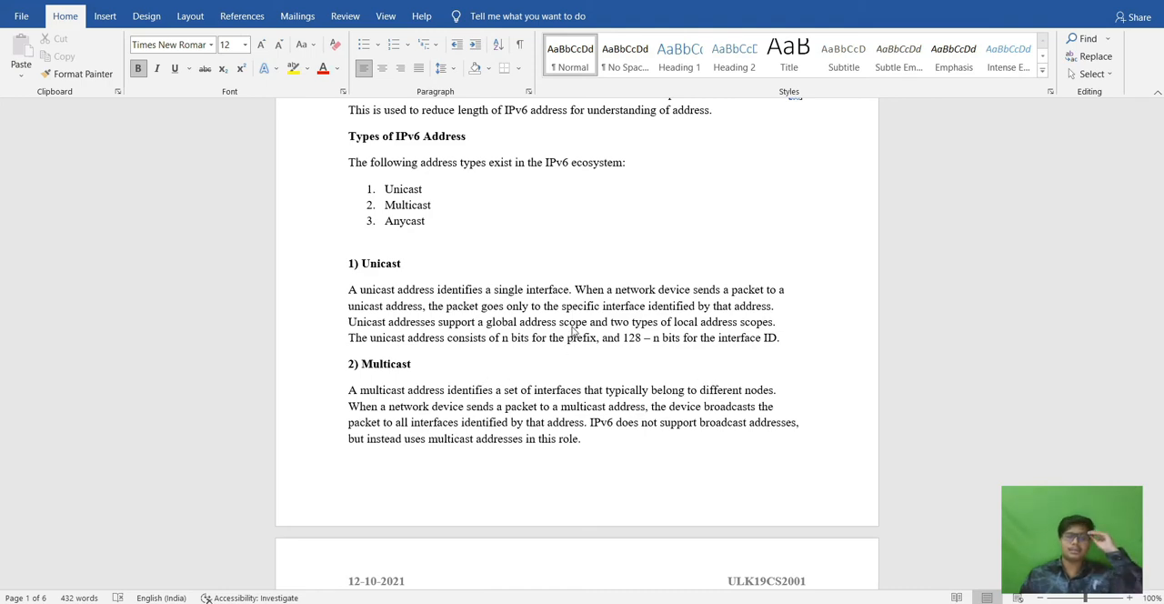
pyautogui.scroll(-6, 582, 341)
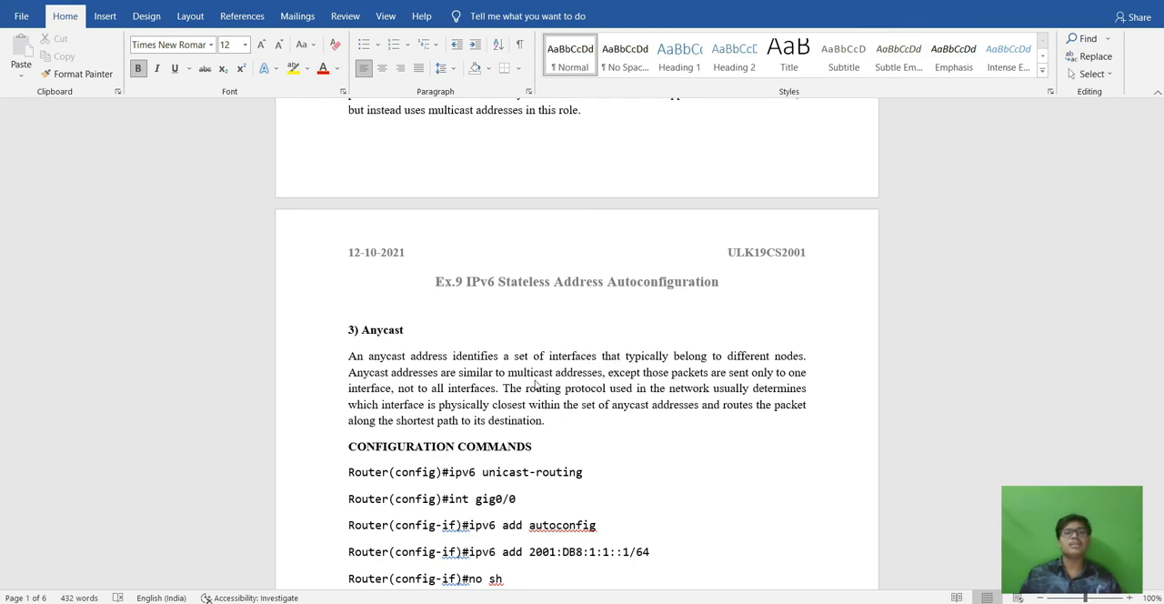
pyautogui.scroll(-1, 542, 382)
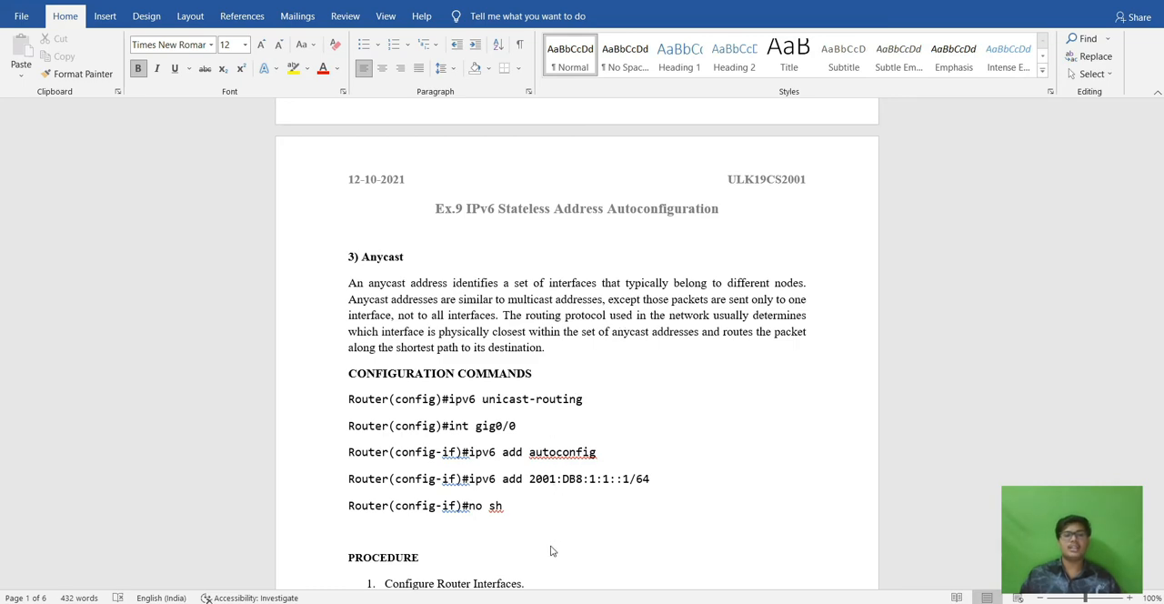
# Switch to Packet Tracer and set PC0's IPv6 configuration to Automatic, keeping its IPv4 configuration Static.
pyautogui.hotkey('alt', 'Tab')
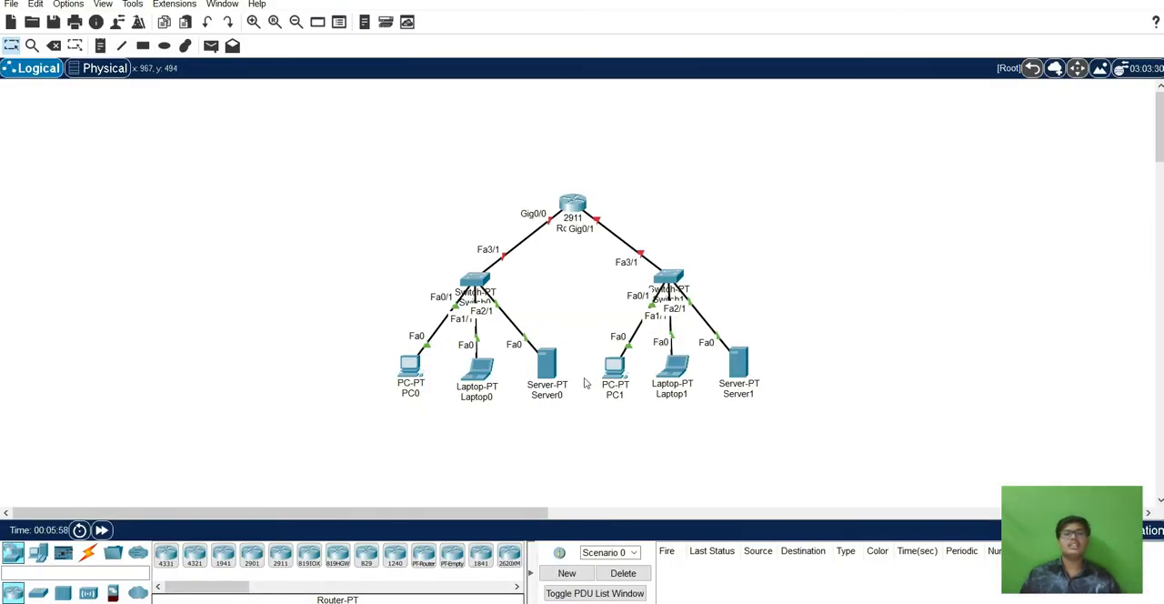
pyautogui.click(411, 366)
pyautogui.click(420, 172)
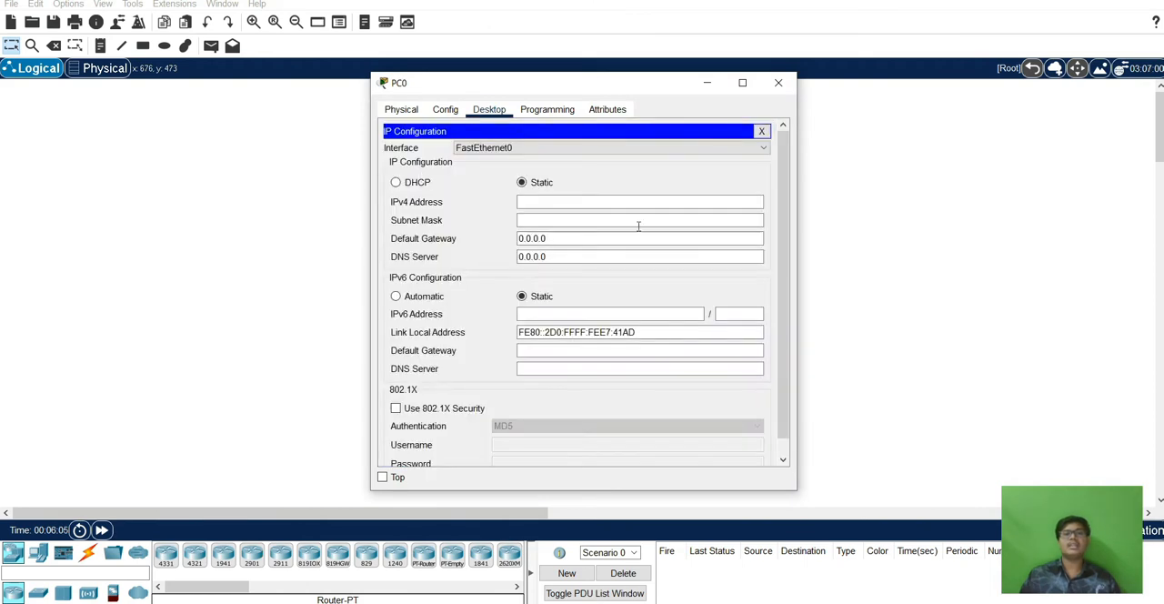
pyautogui.click(397, 183)
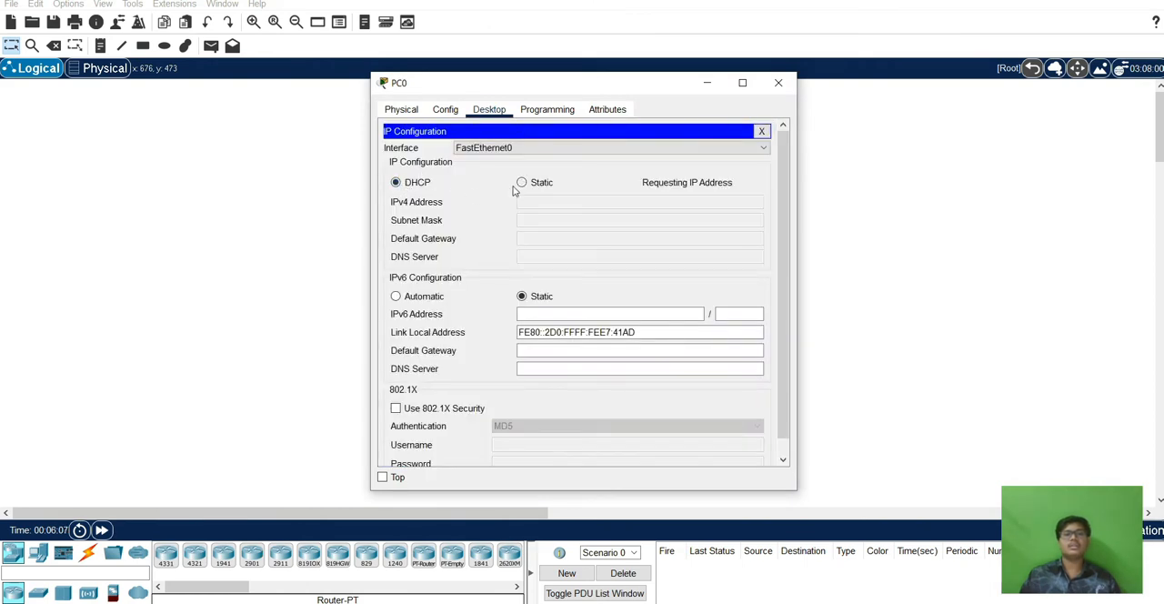
pyautogui.click(521, 182)
pyautogui.click(397, 297)
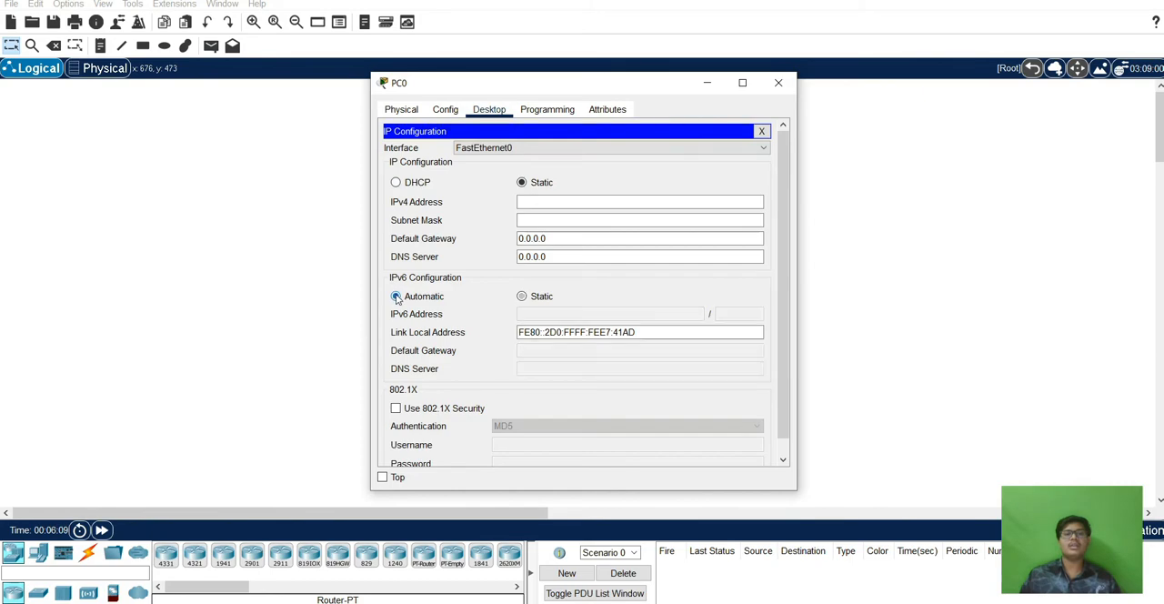
pyautogui.click(782, 84)
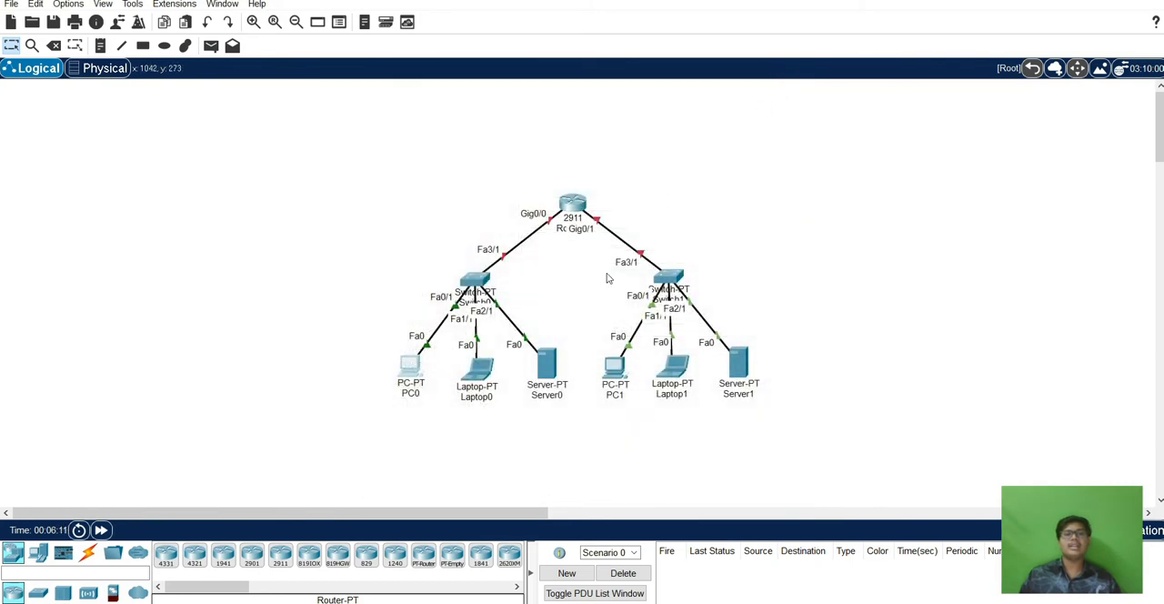
# Set Laptop0's IPv6 configuration to Automatic in its IP Configuration.
pyautogui.click(480, 369)
pyautogui.click(490, 109)
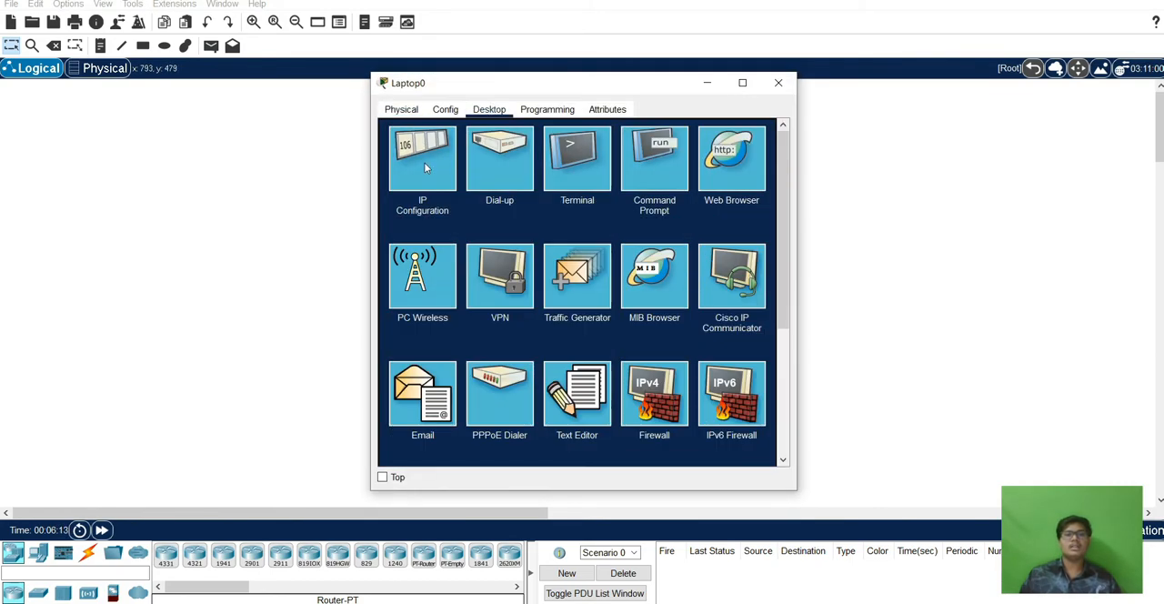
pyautogui.click(423, 173)
pyautogui.click(396, 297)
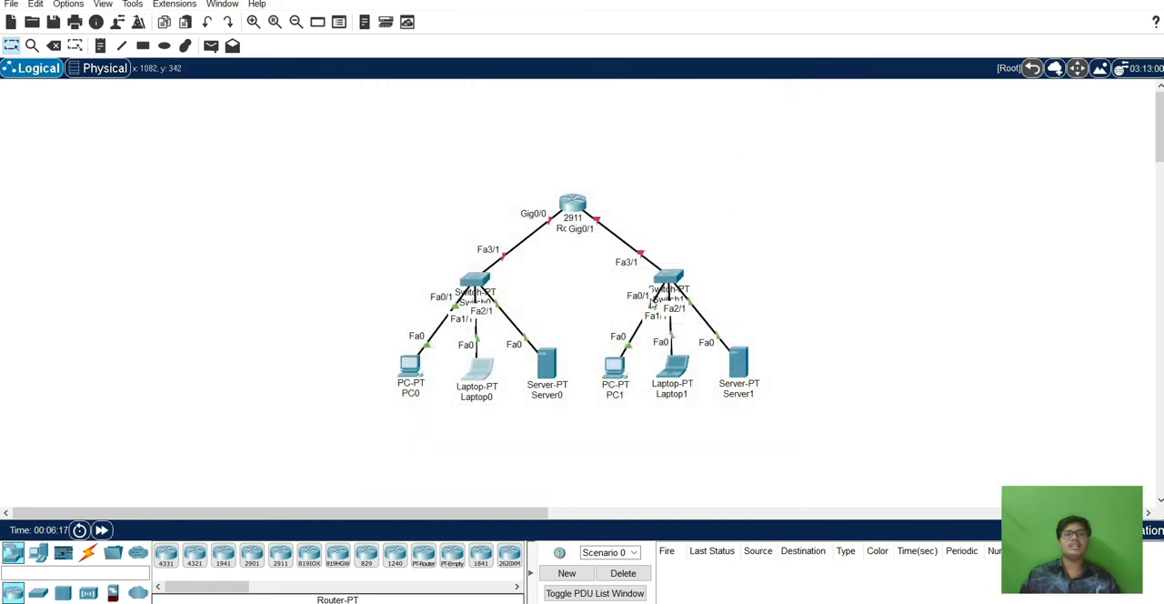
# Set Server0's IPv6 configuration to Automatic and close its device window.
pyautogui.click(550, 368)
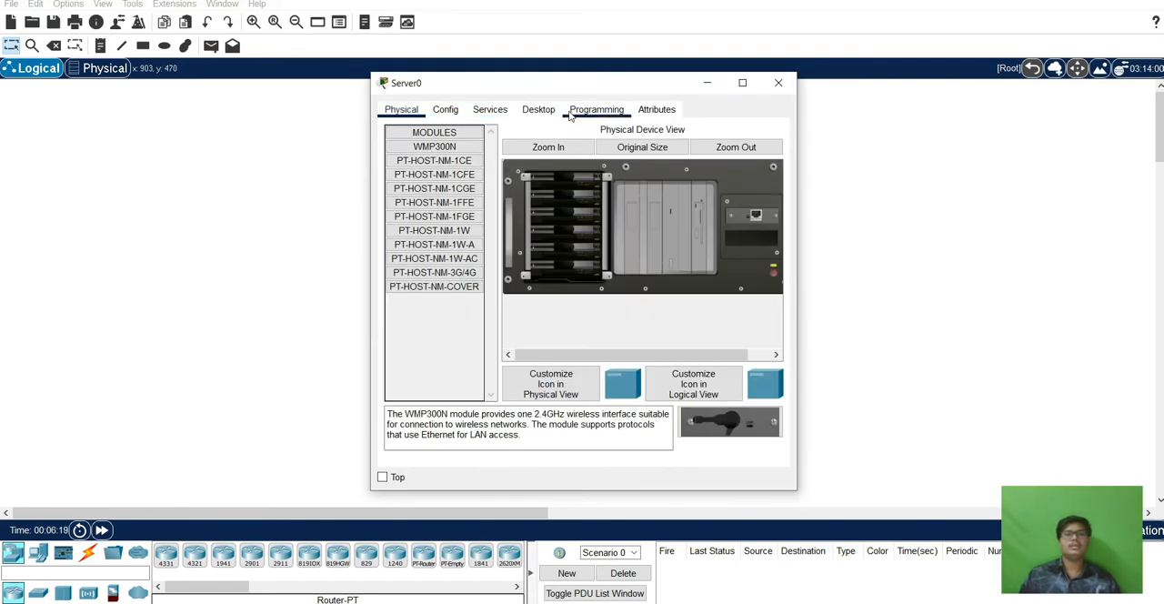
pyautogui.click(538, 109)
pyautogui.click(422, 169)
pyautogui.click(397, 280)
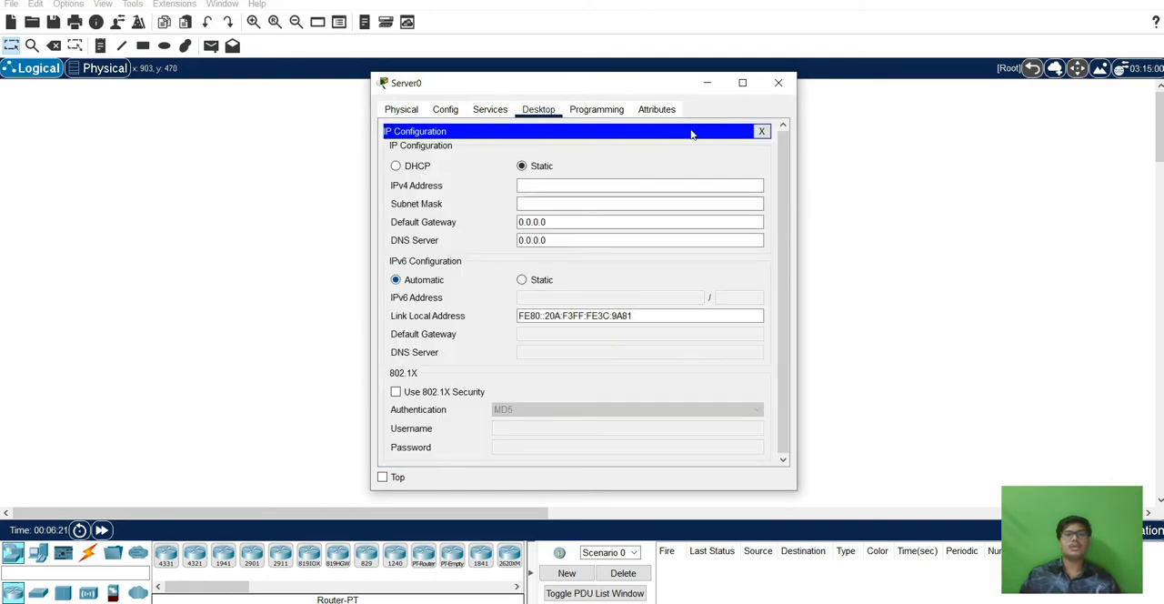
pyautogui.click(778, 83)
# Set PC1's IPv6 configuration to Automatic and close its device window.
pyautogui.click(613, 363)
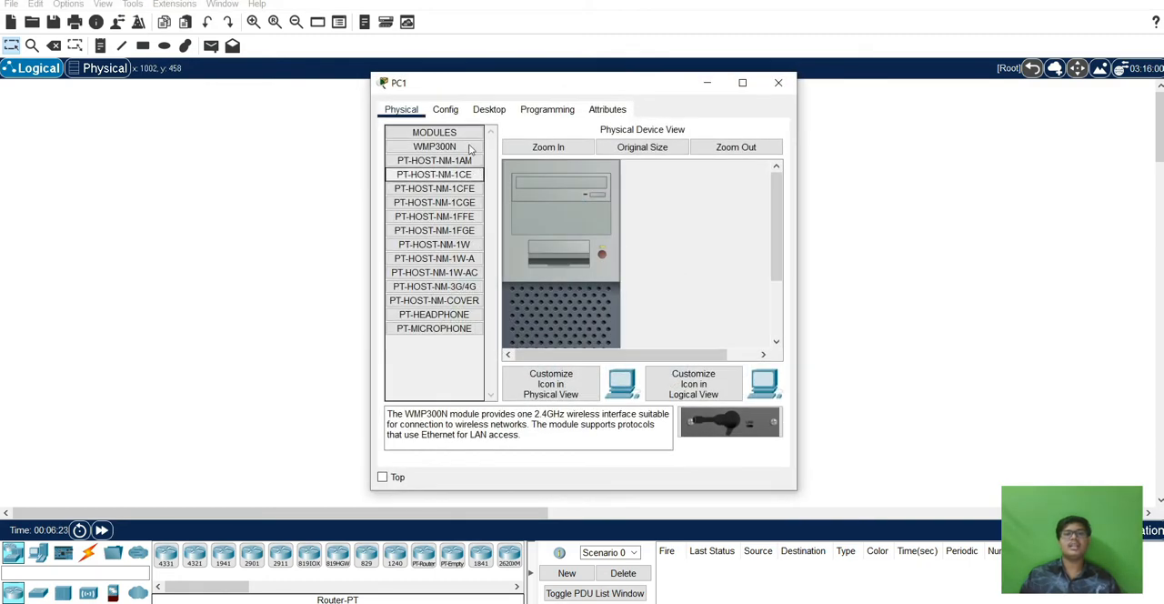
pyautogui.click(489, 109)
pyautogui.click(436, 171)
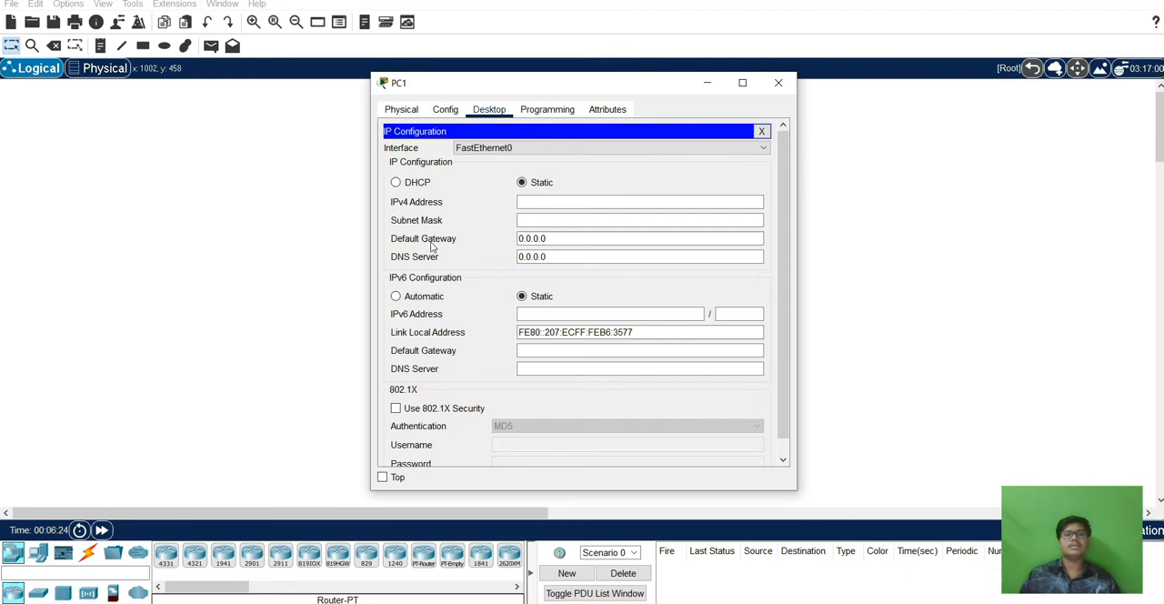
pyautogui.click(395, 297)
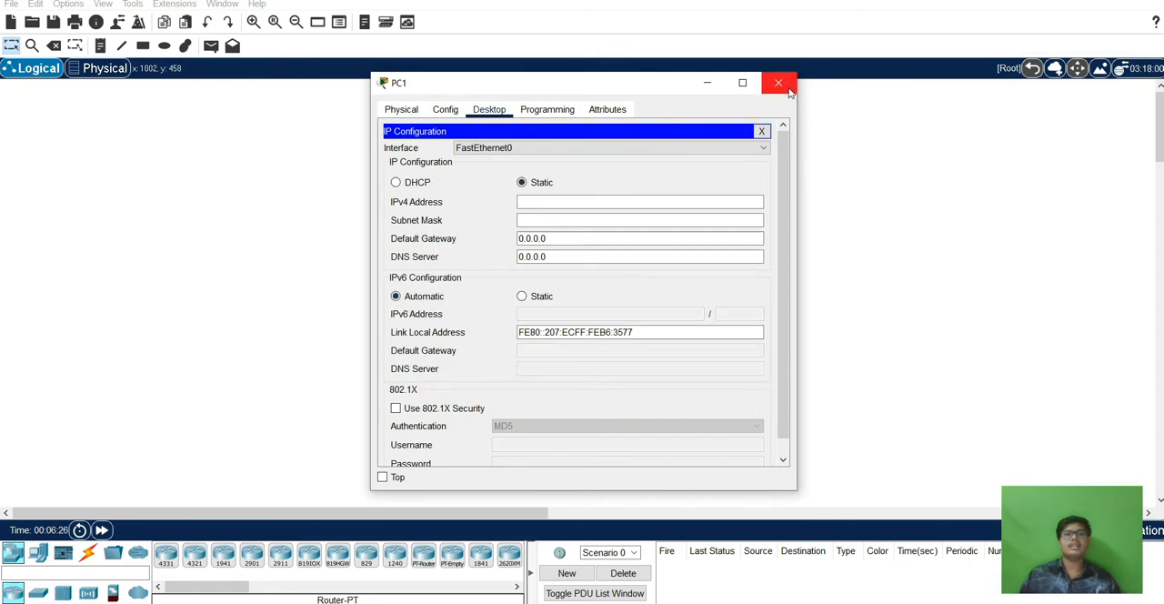
pyautogui.click(778, 83)
# Set Laptop1's IPv6 configuration to Automatic and close its device window.
pyautogui.click(670, 368)
pyautogui.click(489, 109)
pyautogui.click(424, 156)
pyautogui.click(396, 296)
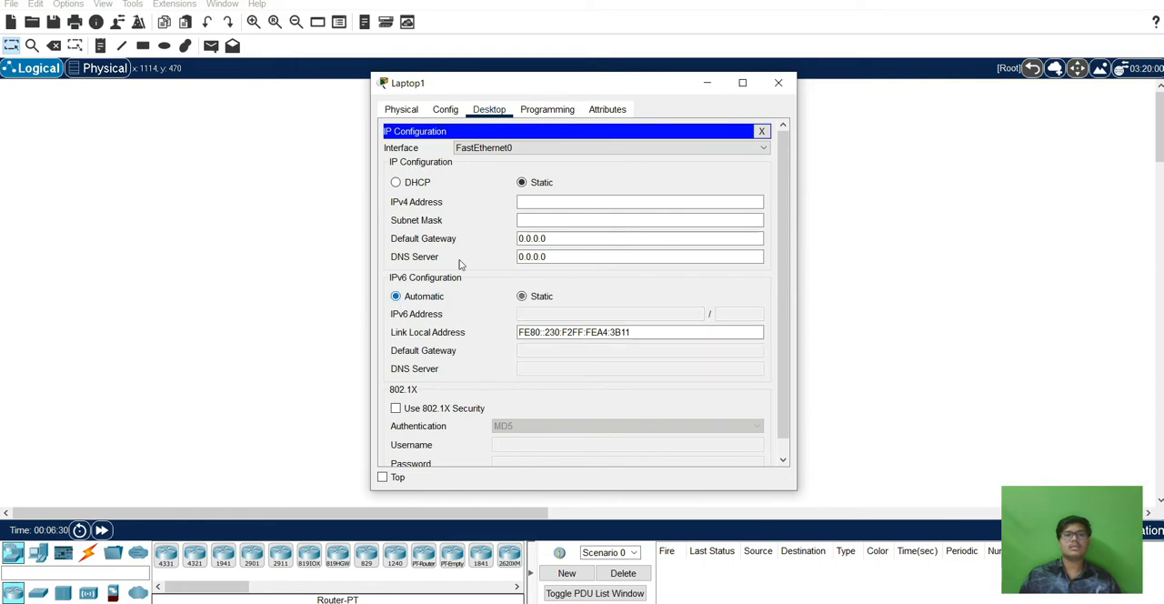
pyautogui.click(778, 84)
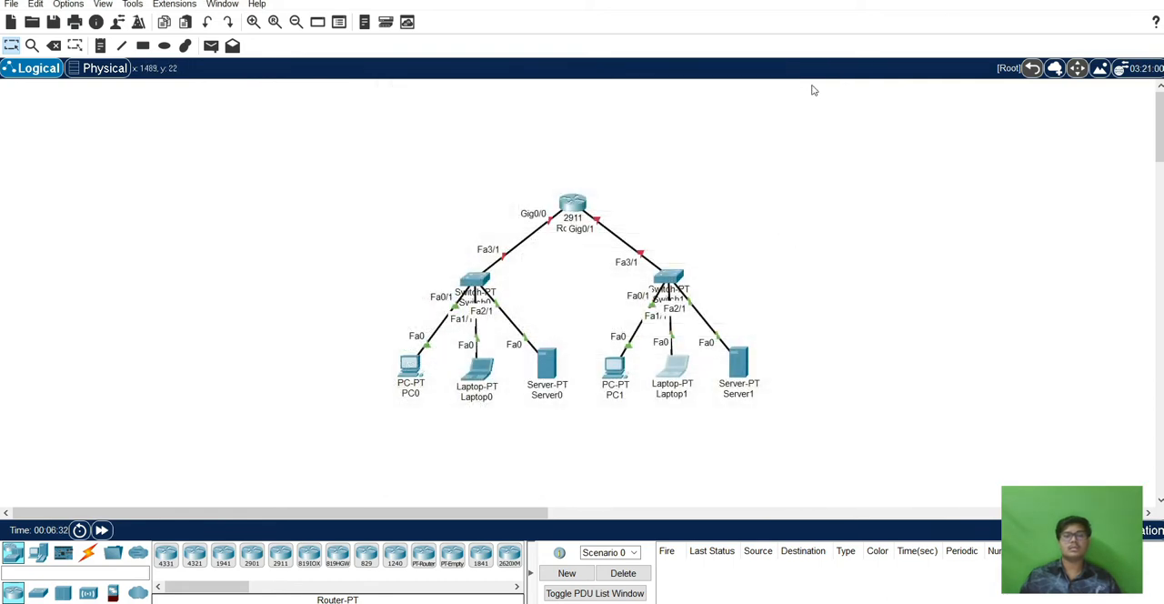
# Set Server1's IPv6 configuration to Automatic and close its device window.
pyautogui.click(738, 364)
pyautogui.click(490, 109)
pyautogui.click(538, 109)
pyautogui.click(427, 178)
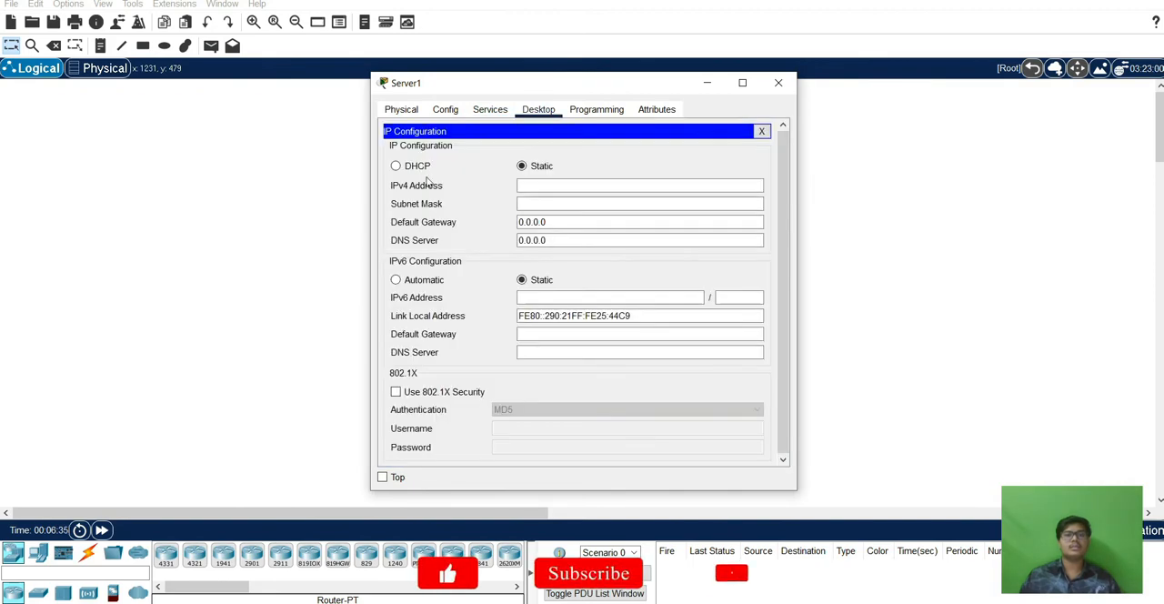
pyautogui.click(396, 280)
pyautogui.click(777, 83)
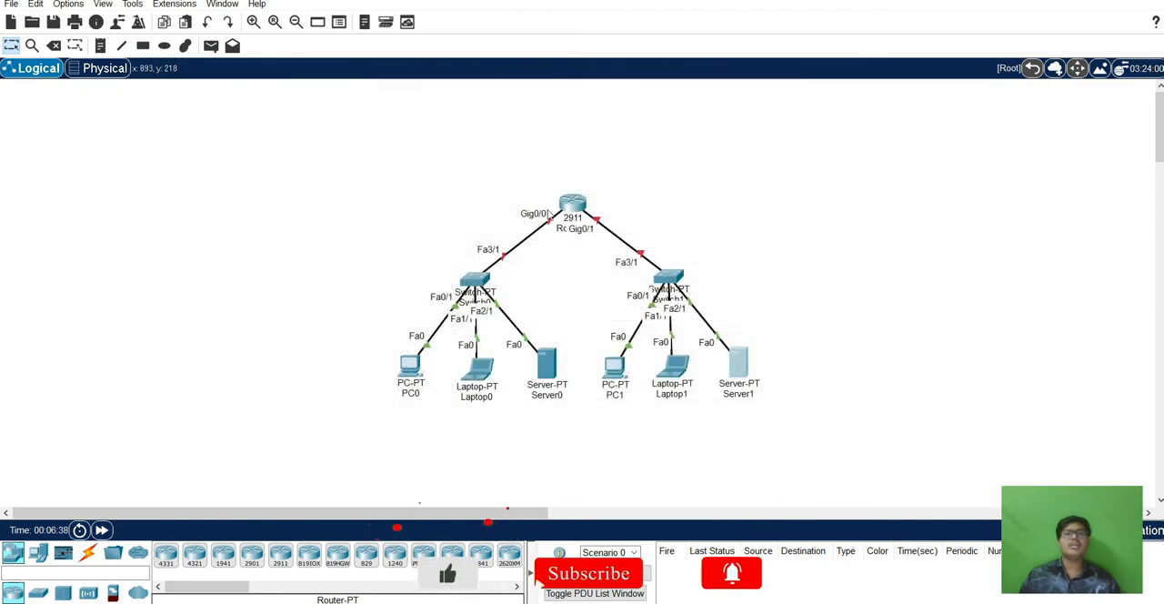
# Open the 2911 router's command line and enter global configuration mode with en and config t.
pyautogui.click(572, 205)
pyautogui.click(481, 109)
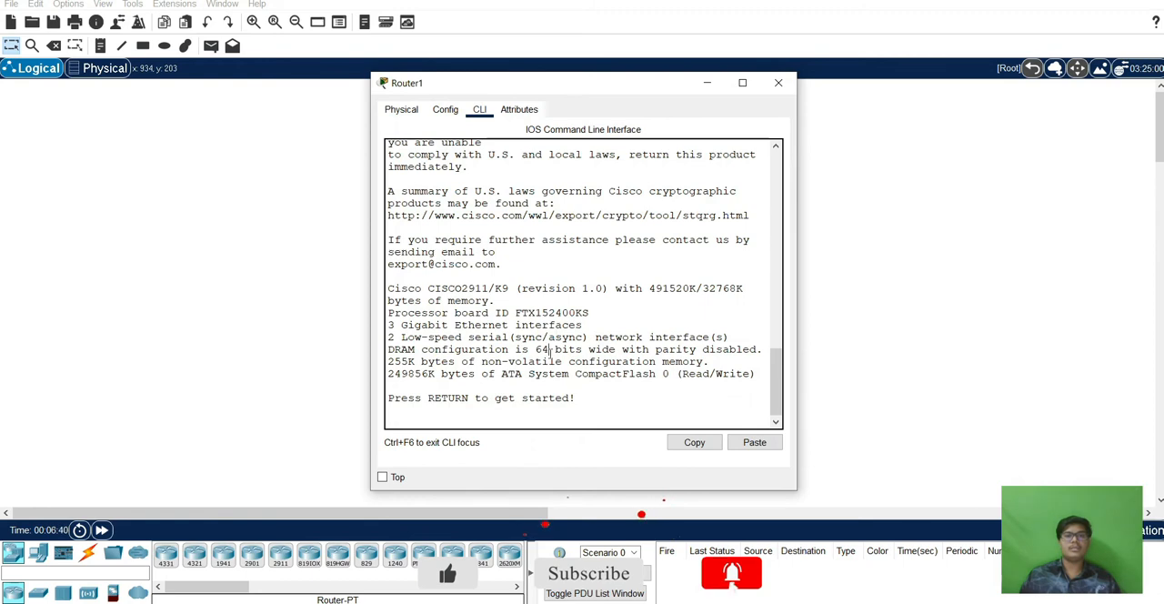
pyautogui.press('Return')
pyautogui.write('en')
pyautogui.press('Return')
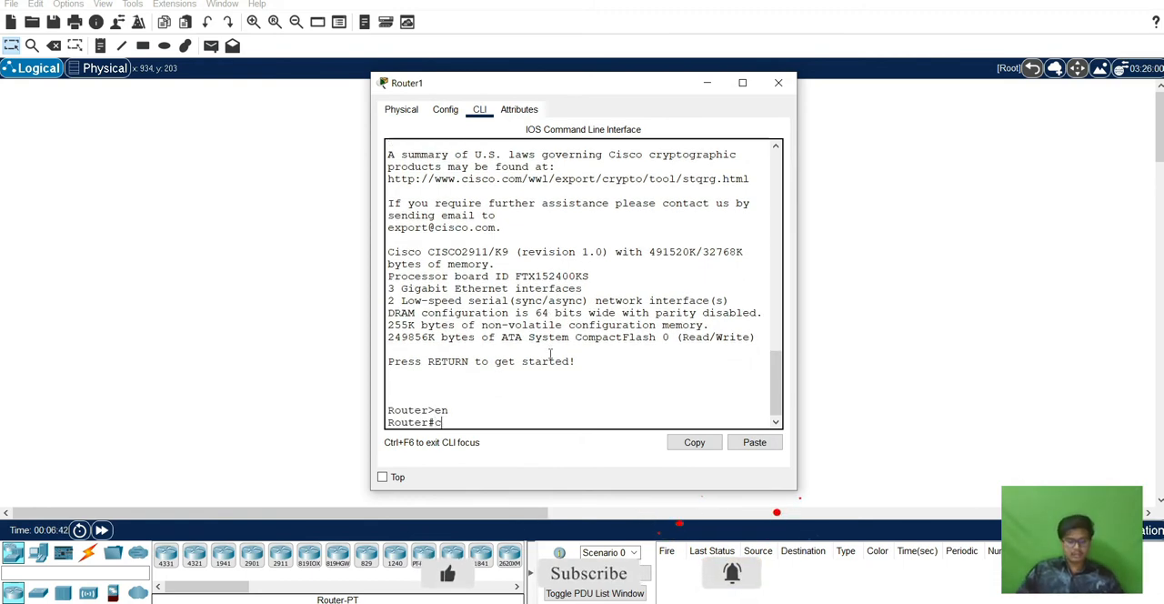
pyautogui.write('config t')
pyautogui.press('Return')
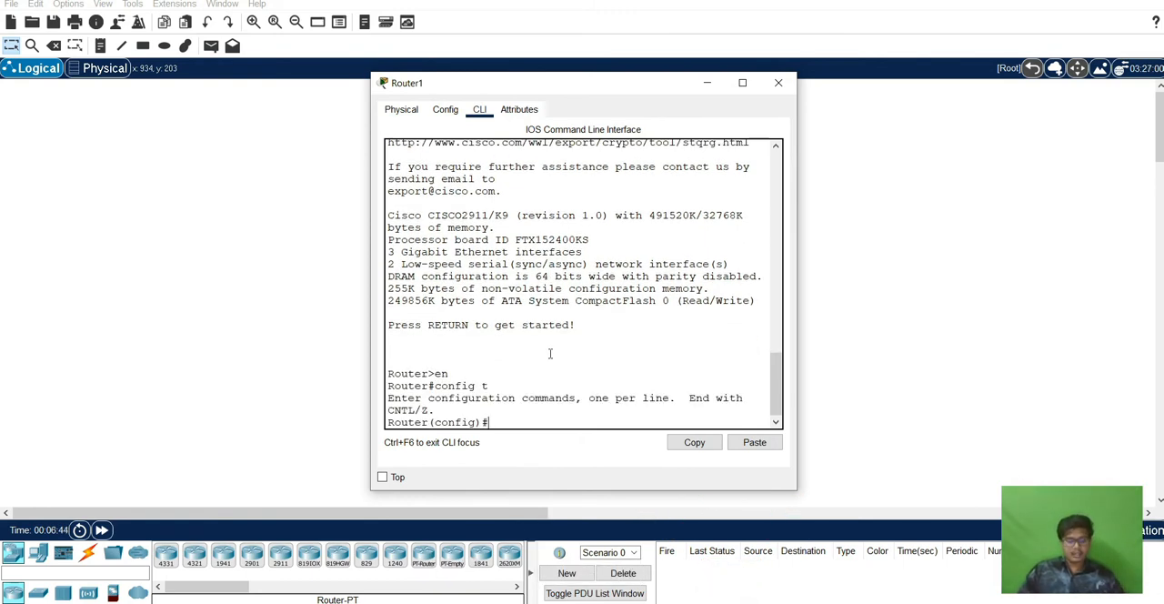
# Enable IPv6 routing on the router with the command ipv6 unicast-routing.
pyautogui.write('ipv6 unic')
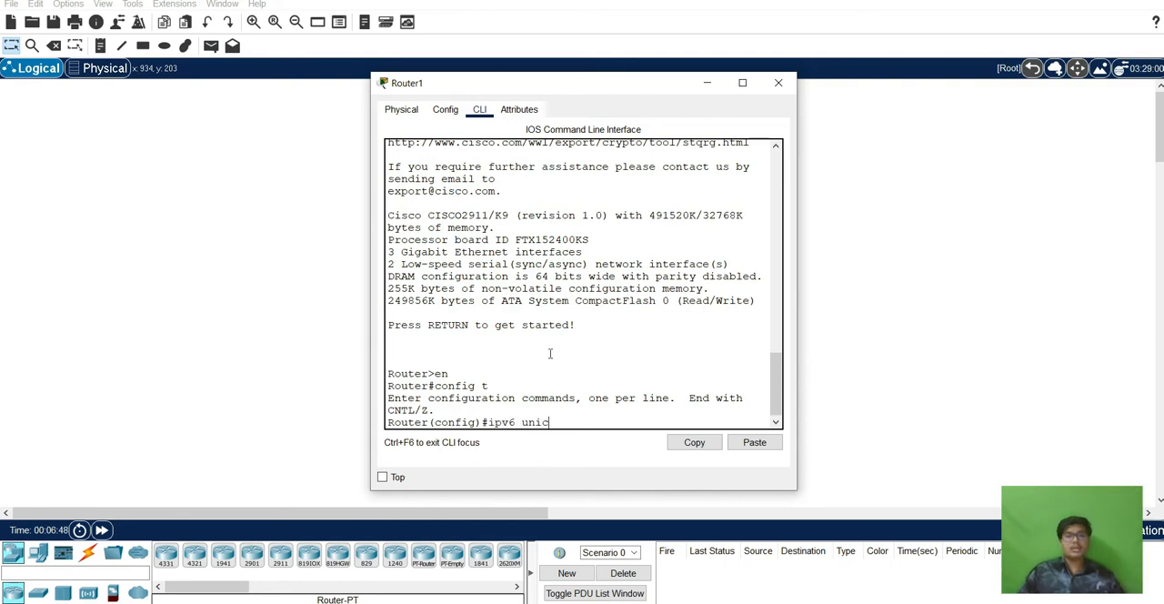
pyautogui.write('ast-routing')
pyautogui.press('Return')
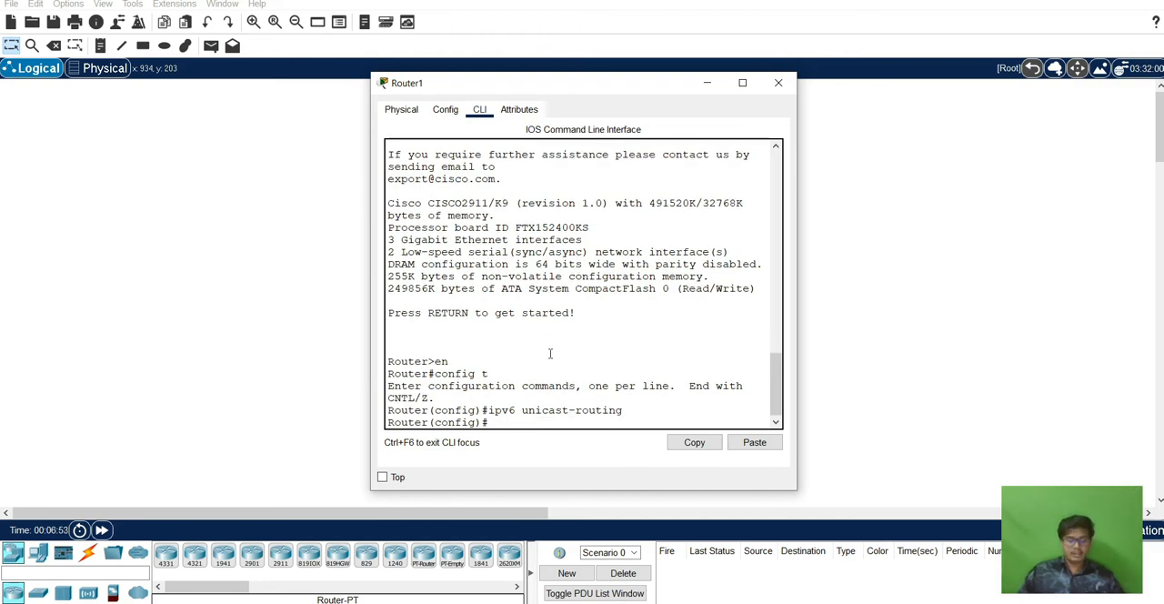
# Enter interface configuration for gig0/0 on the router, moving its window aside to uncover the network topology.
pyautogui.write('int')
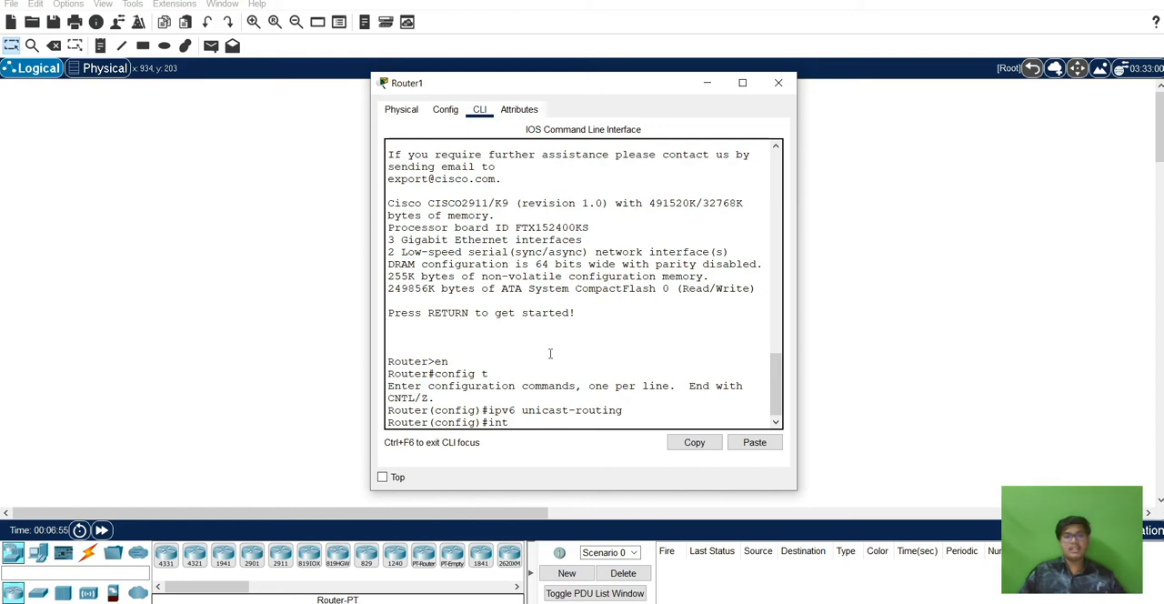
pyautogui.write(' gig')
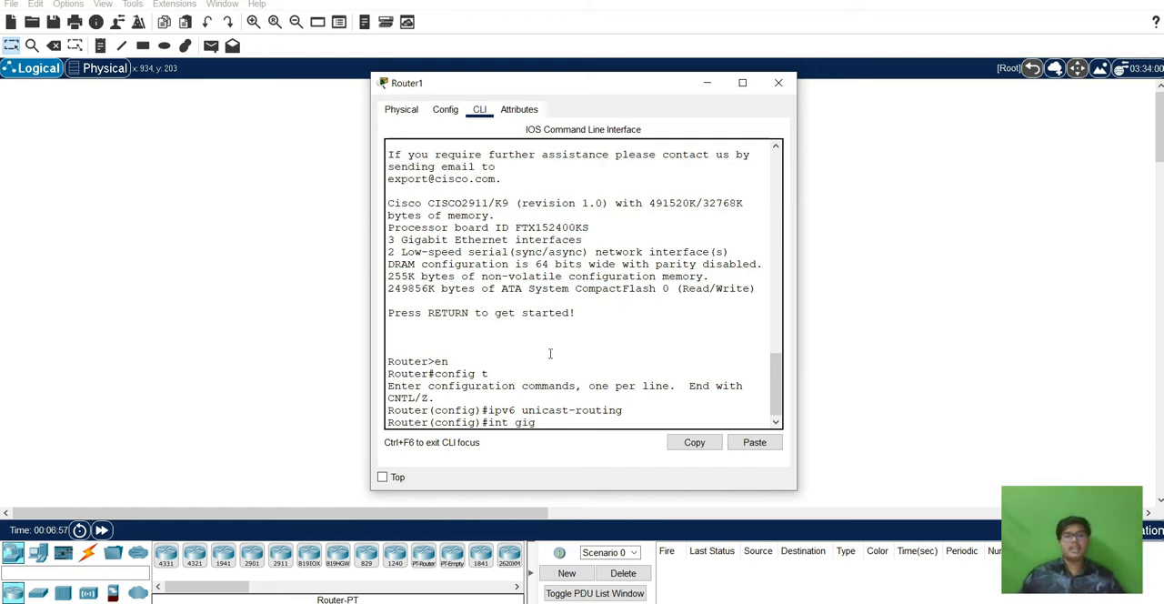
pyautogui.moveTo(615, 88); pyautogui.dragTo(815, 69)
pyautogui.write('0/0')
pyautogui.press('Return')
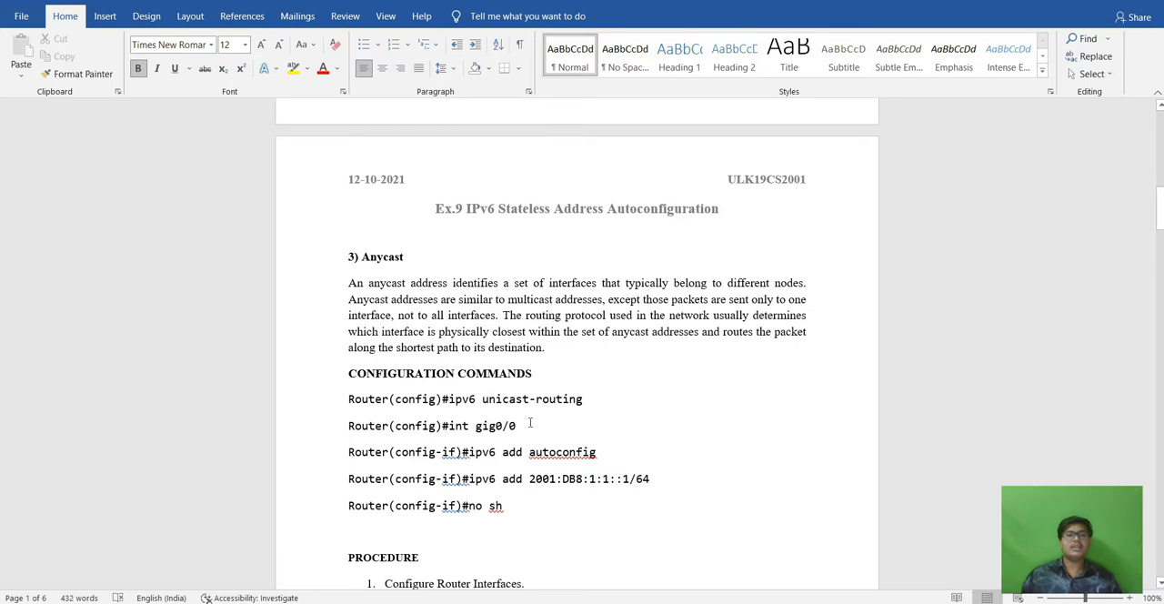
# With the Word document's topology diagram shown behind the router window, assign 2001:DB8:1:1::1/64 to gig0/0 and enable the interface with no sh.
pyautogui.scroll(-5, 540, 422)
pyautogui.scroll(-3, 540, 422)
pyautogui.moveTo(571, 600)
pyautogui.click(625, 557)
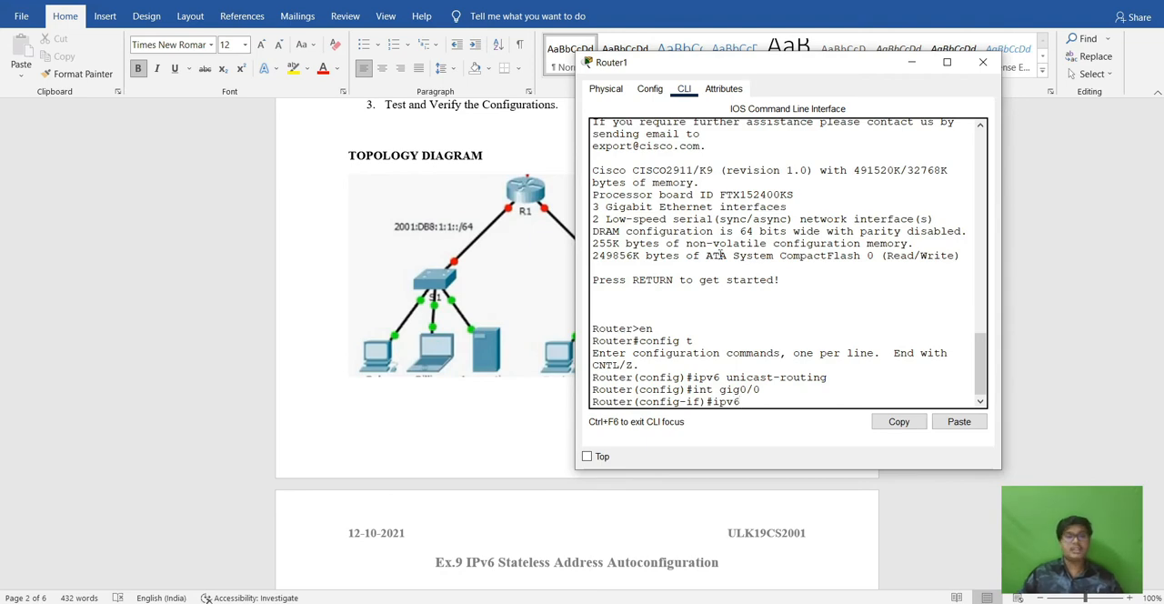
pyautogui.write('add 2001:D')
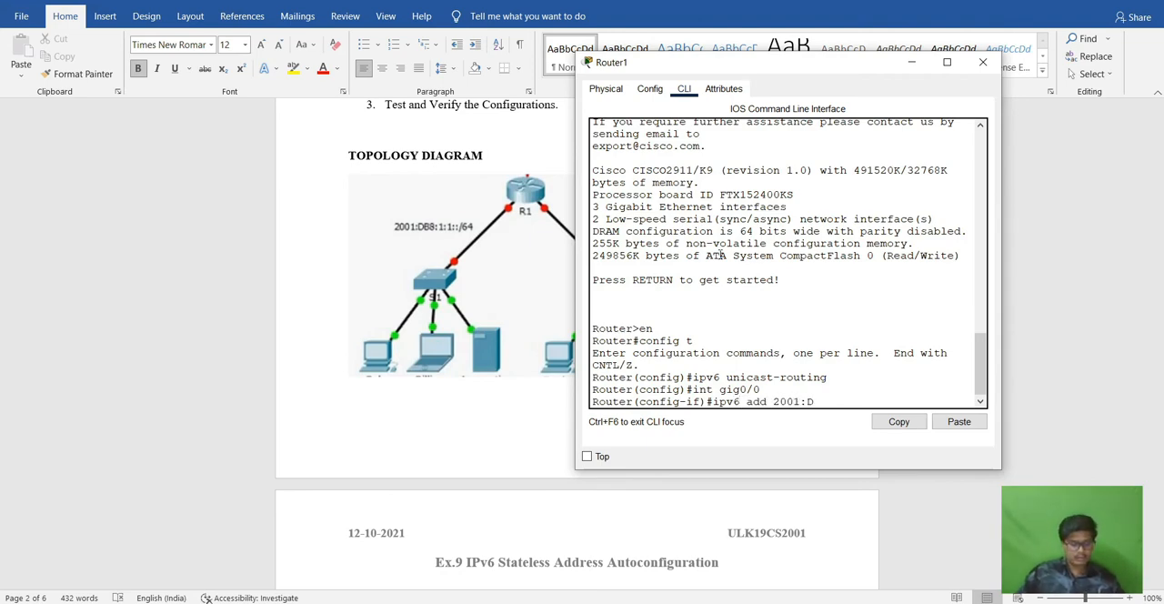
pyautogui.write('B8:1:1::1/64')
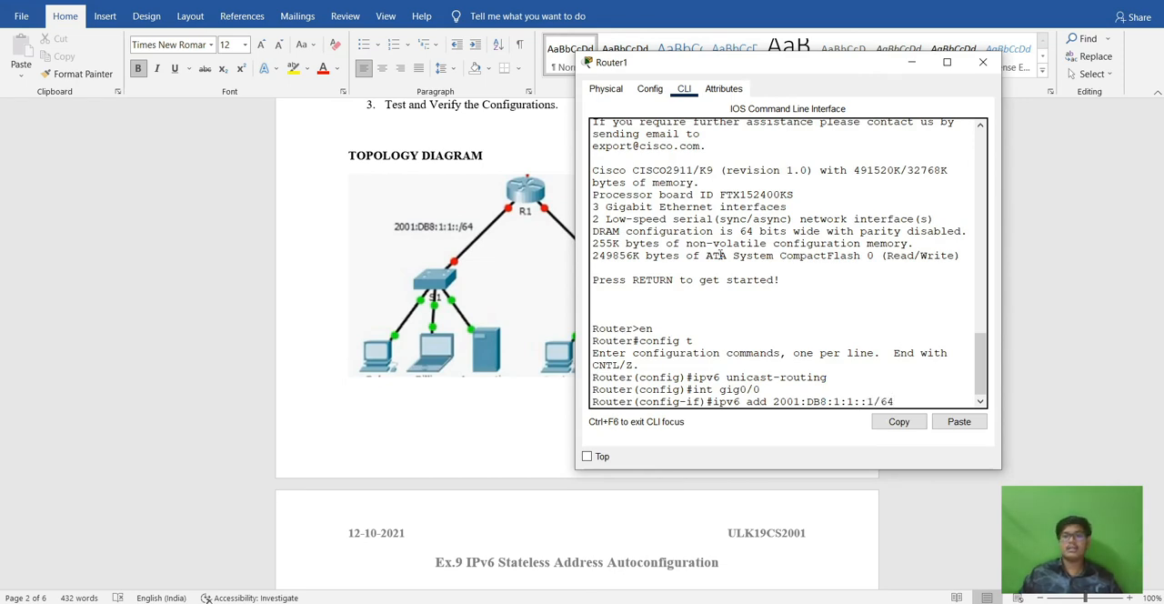
pyautogui.press('Return')
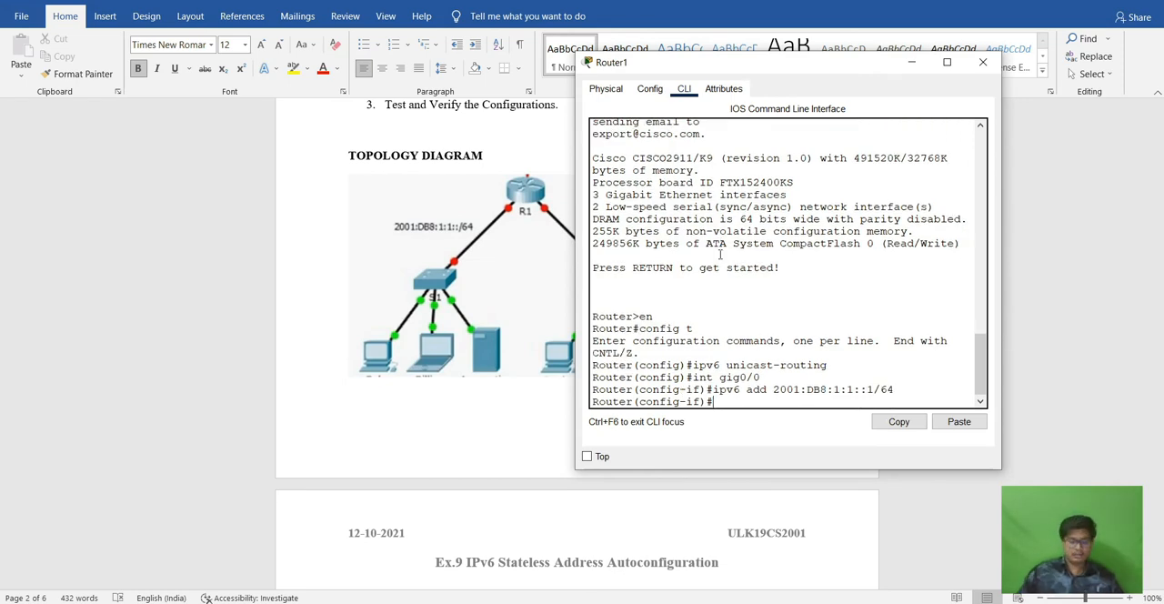
pyautogui.write('no sh')
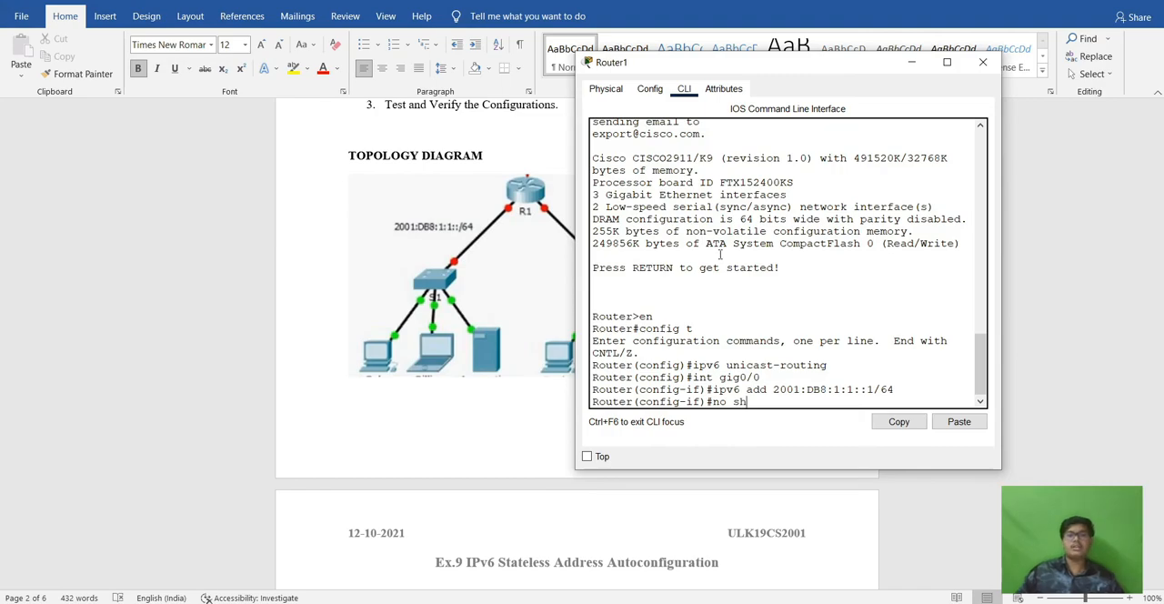
pyautogui.press('Return')
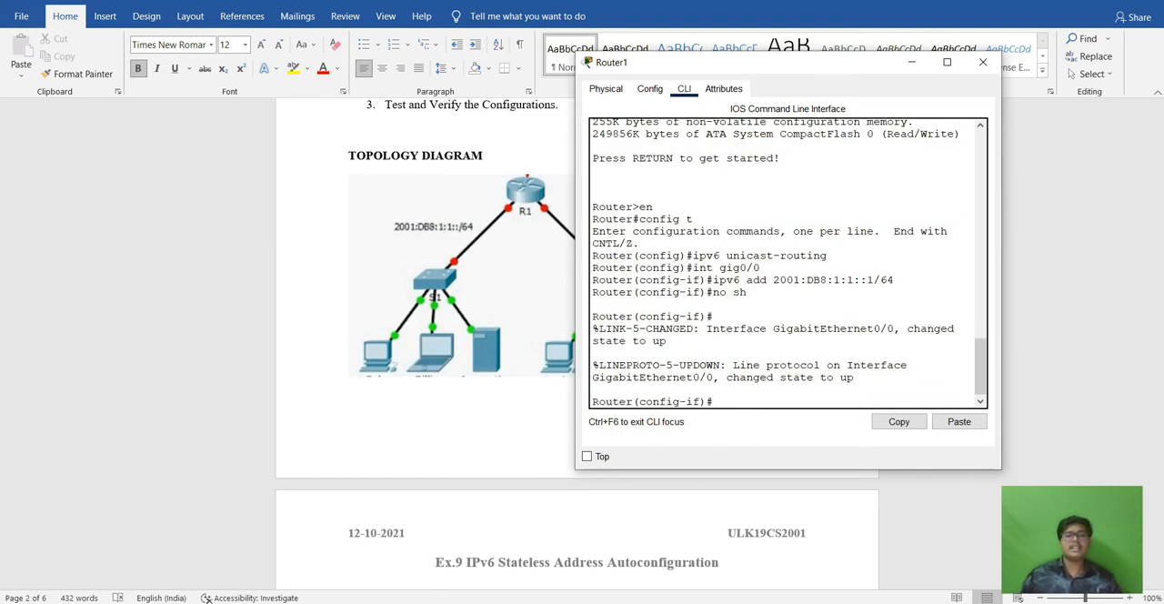
# Switch back to Packet Tracer's router window and leave gig0/0 interface configuration with exit, moving the window clear of the topology.
pyautogui.click(541, 602)
pyautogui.click(523, 564)
pyautogui.click(541, 602)
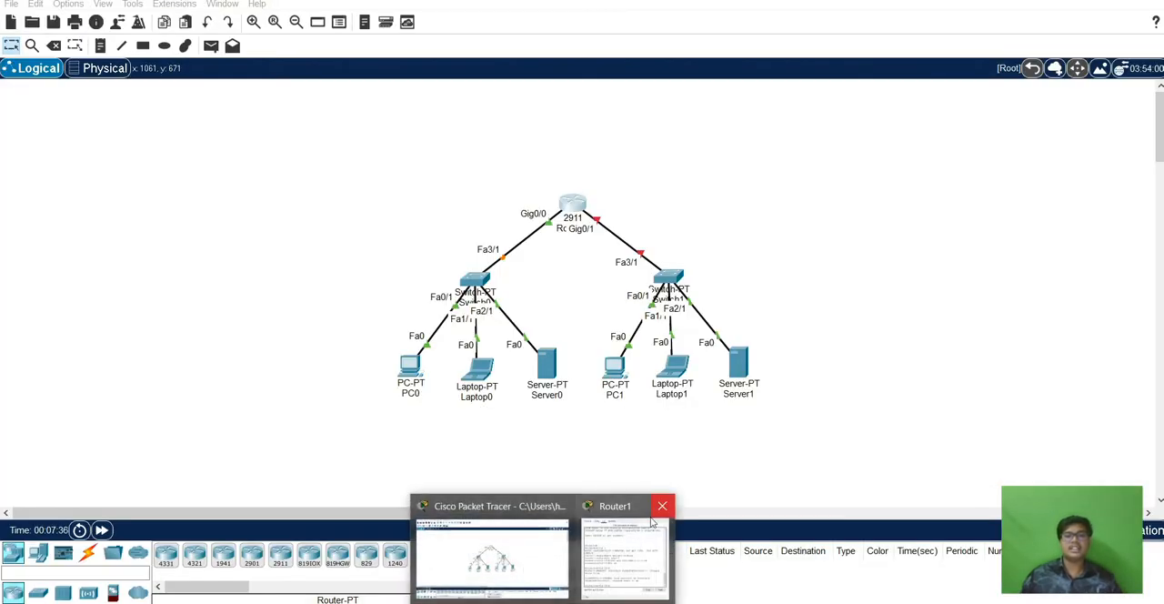
pyautogui.click(630, 547)
pyautogui.moveTo(790, 70); pyautogui.dragTo(445, 87)
pyautogui.write('exit')
pyautogui.press('Return')
pyautogui.press('Return')
pyautogui.moveTo(444, 86); pyautogui.dragTo(894, 60)
# Re-enter interface configuration for gig0/0 and reissue the ipv6 unicast-routing command.
pyautogui.write('in')
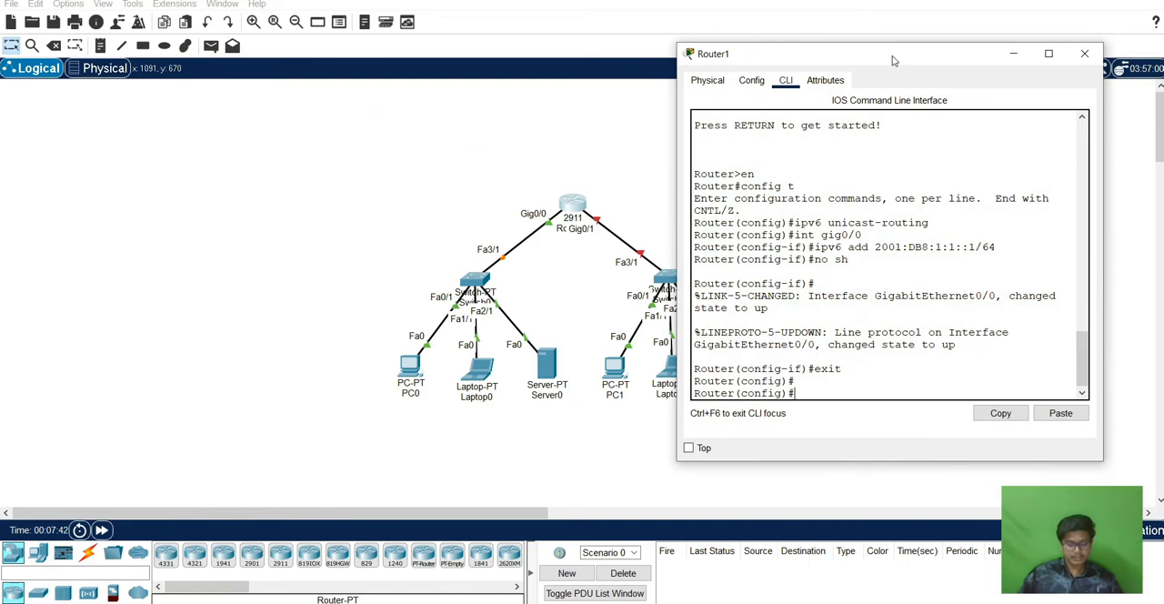
pyautogui.write('t fa')
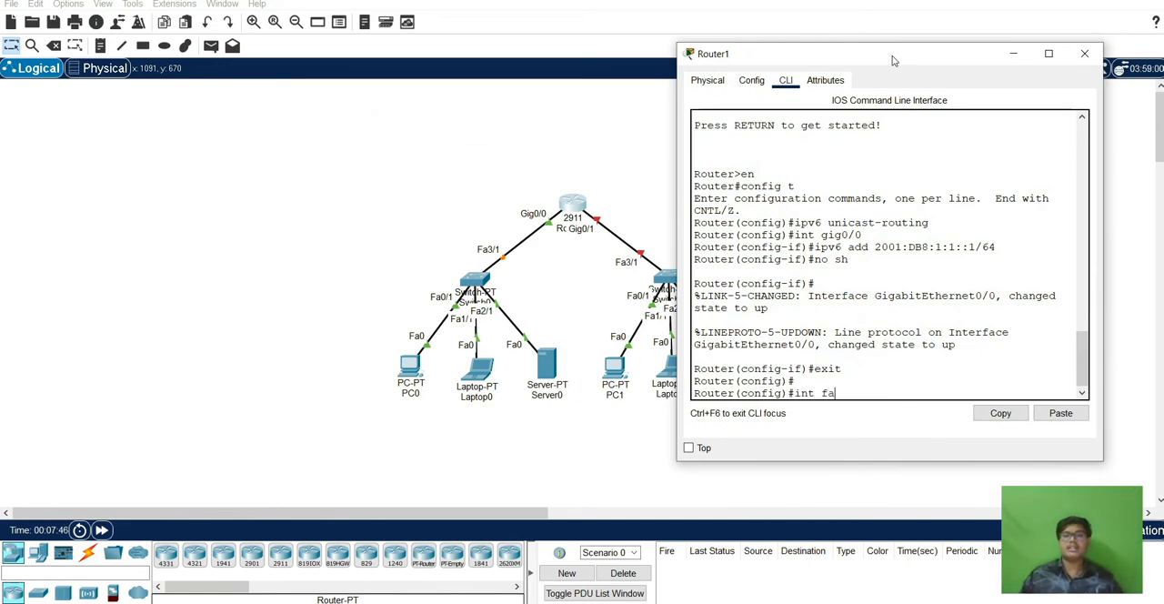
pyautogui.press('BackSpace')
pyautogui.press('BackSpace')
pyautogui.write('gig')
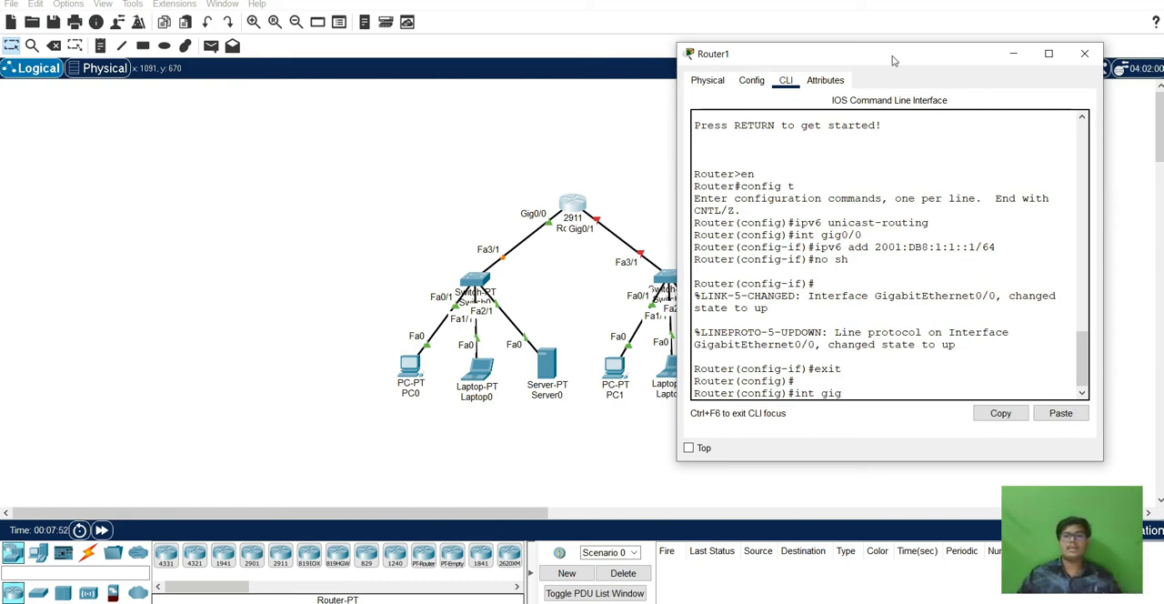
pyautogui.press('Up')
pyautogui.press('Up')
pyautogui.press('Up')
pyautogui.press('Up')
pyautogui.press('Up')
pyautogui.press('Down')
pyautogui.press('Return')
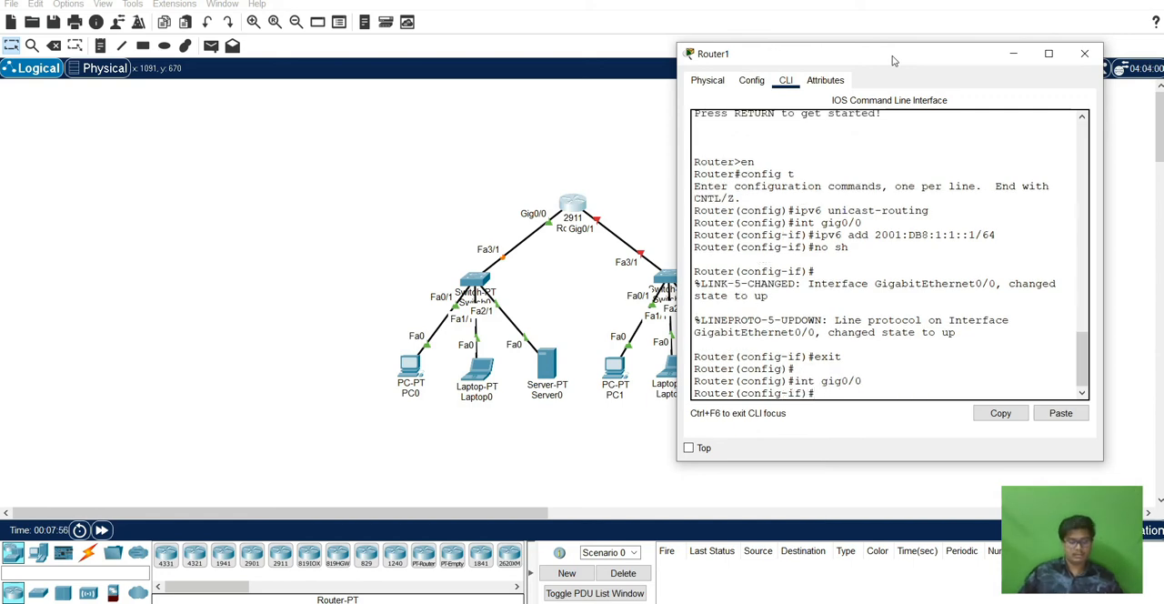
pyautogui.press('Up')
pyautogui.press('Up')
pyautogui.press('Return')
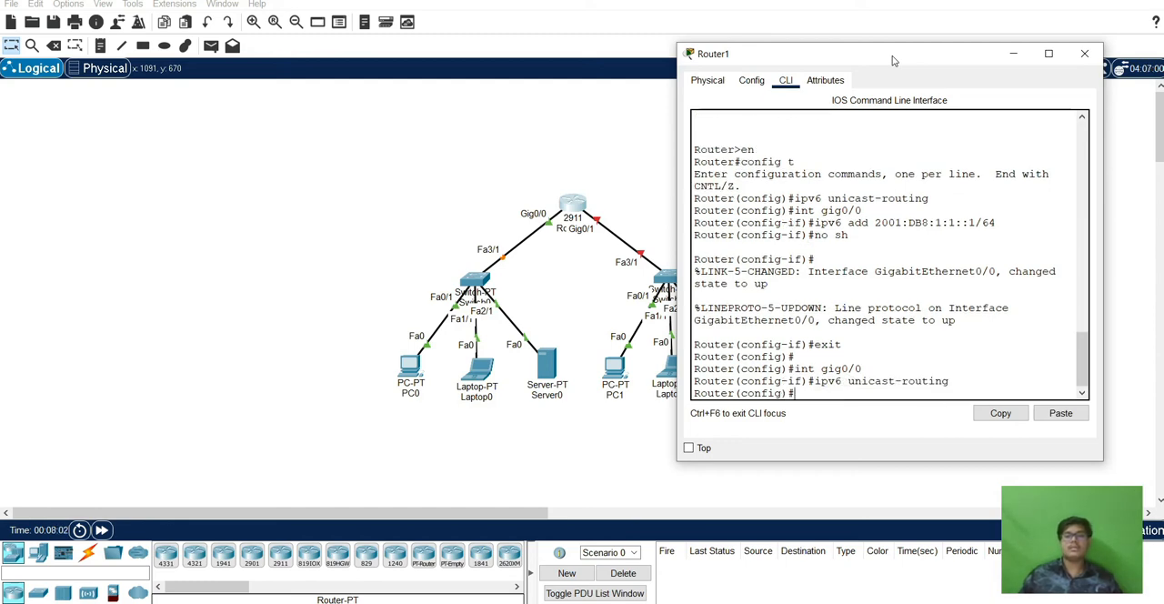
# Exit to privileged mode and re-enter global configuration mode with config and the t option.
pyautogui.write('exit')
pyautogui.press('Return')
pyautogui.write('in')
pyautogui.press('BackSpace')
pyautogui.press('BackSpace')
pyautogui.write('config')
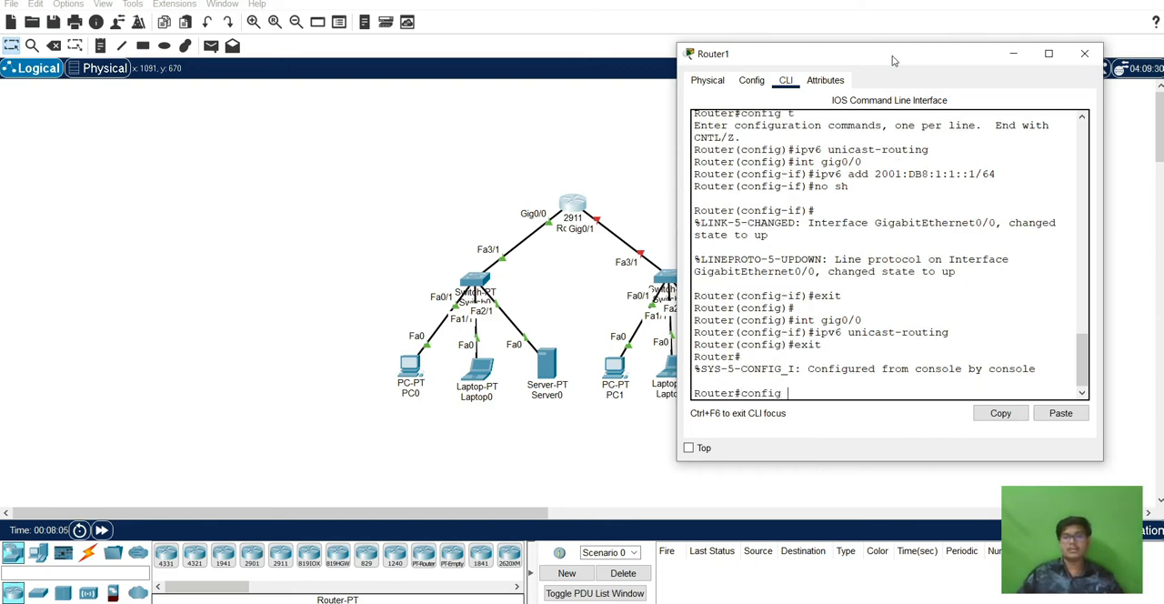
pyautogui.press('Return')
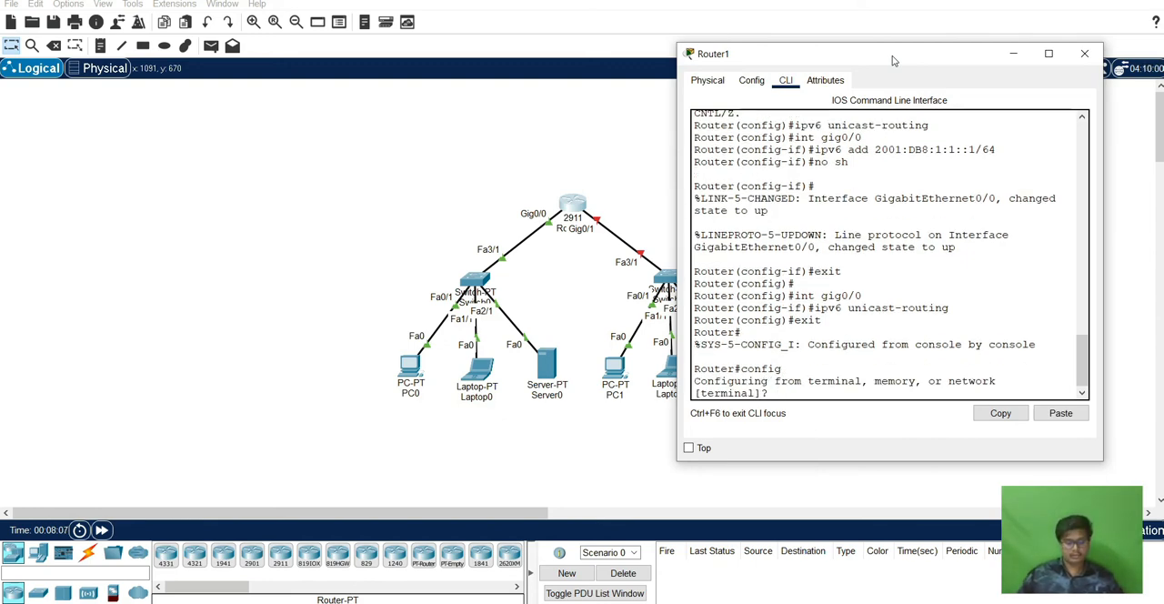
pyautogui.write('t')
pyautogui.press('Return')
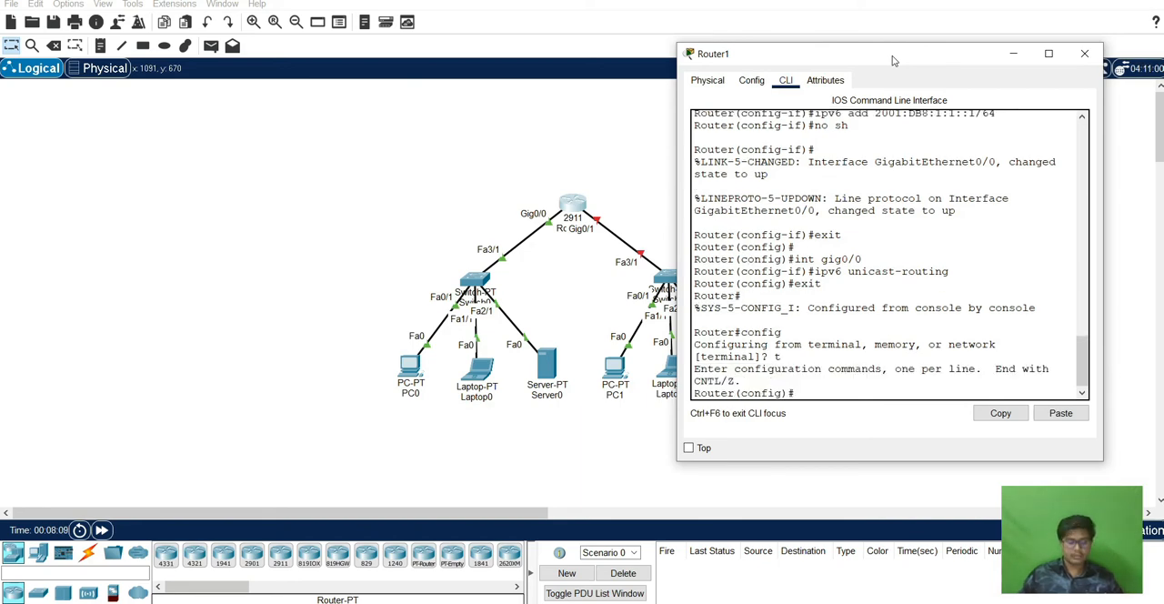
# Enter interface configuration for gig0/1 and issue ipv6 unicast-routing from there.
pyautogui.write('intf')
pyautogui.press('BackSpace')
pyautogui.write('gig')
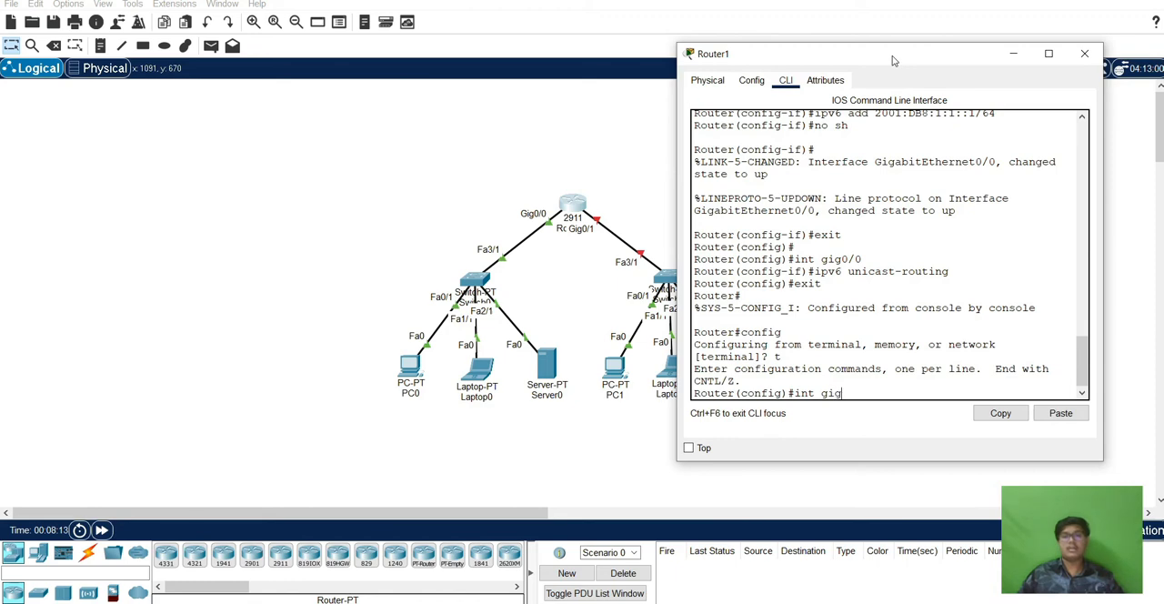
pyautogui.write('0/1')
pyautogui.press('Return')
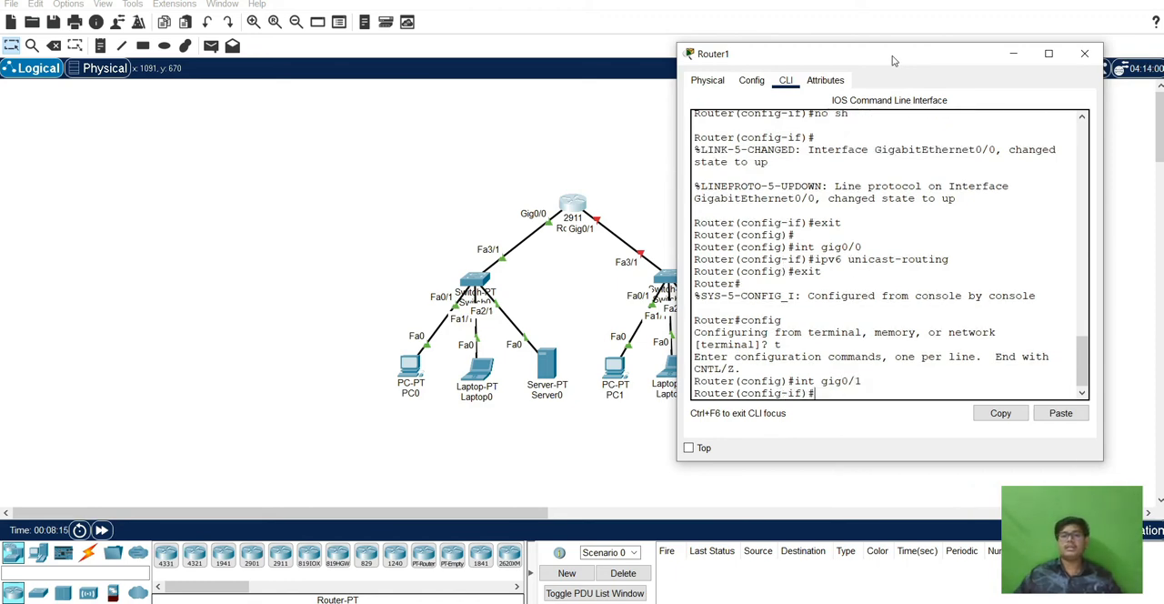
pyautogui.write('ipv')
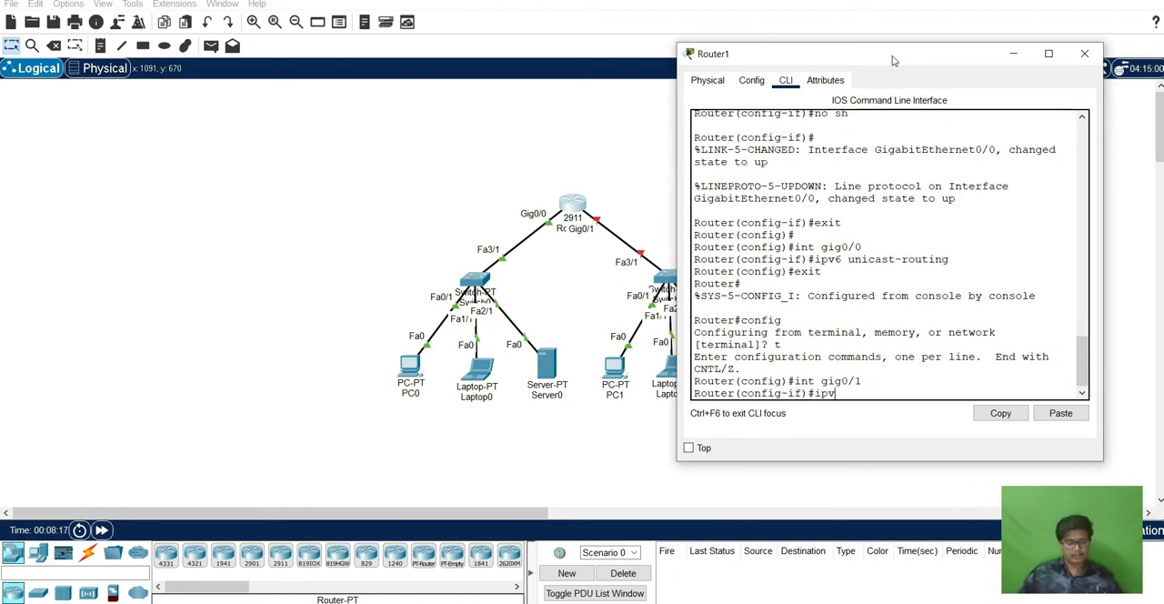
pyautogui.write('6 unicast-routing')
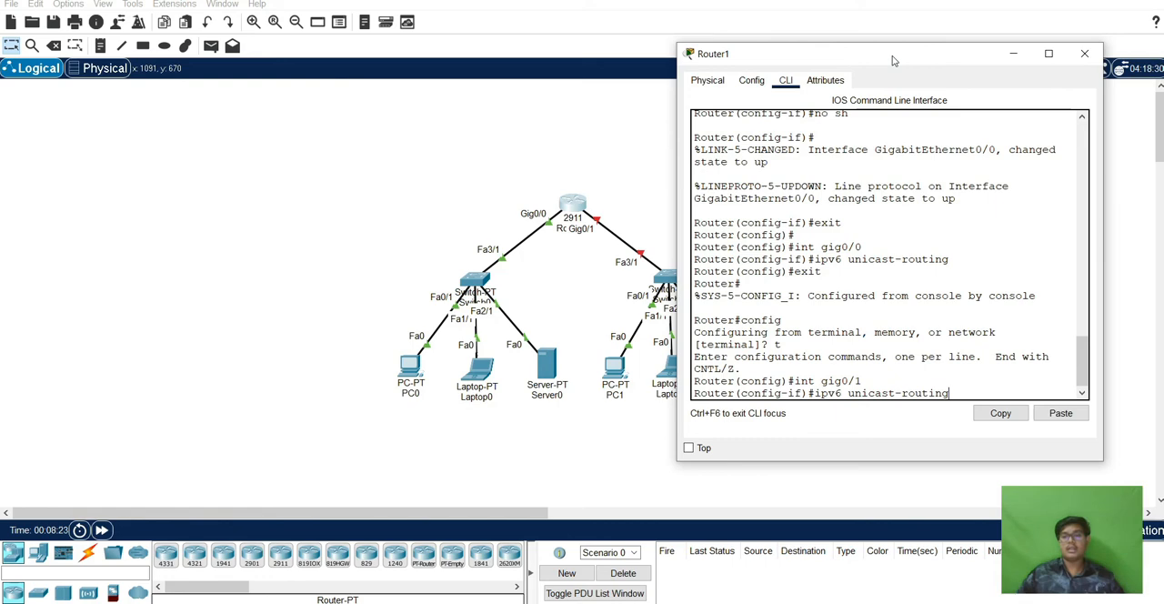
pyautogui.press('Return')
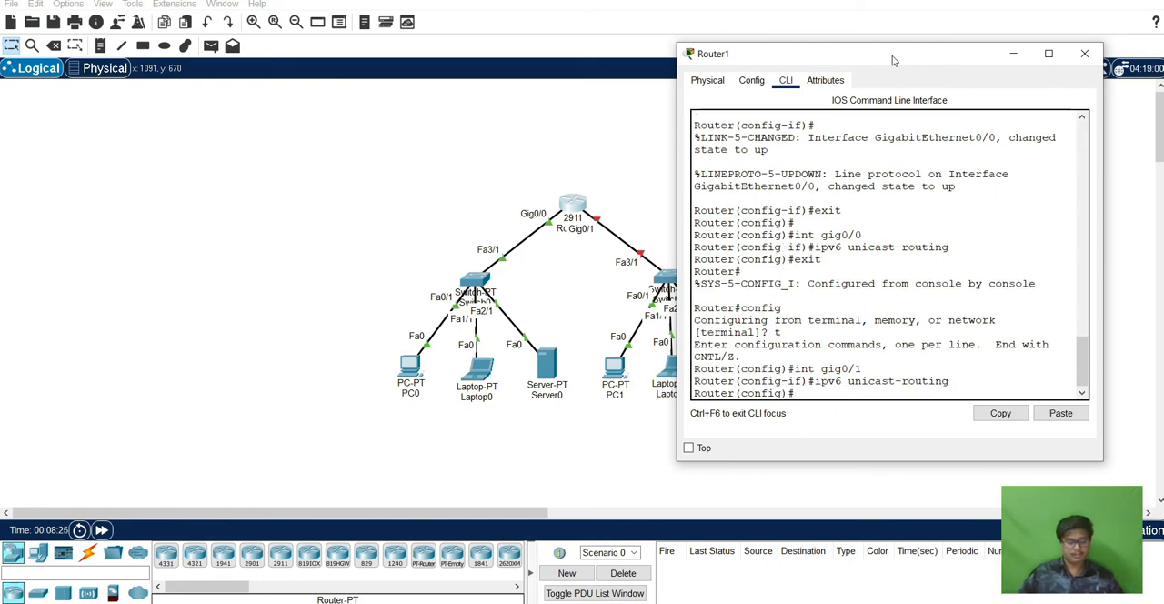
# Enter interface configuration for gig0/1 and assign it 2001:DB8:1:2::1/64, consulting the Word document's topology diagram for the network prefix.
pyautogui.write('int ')
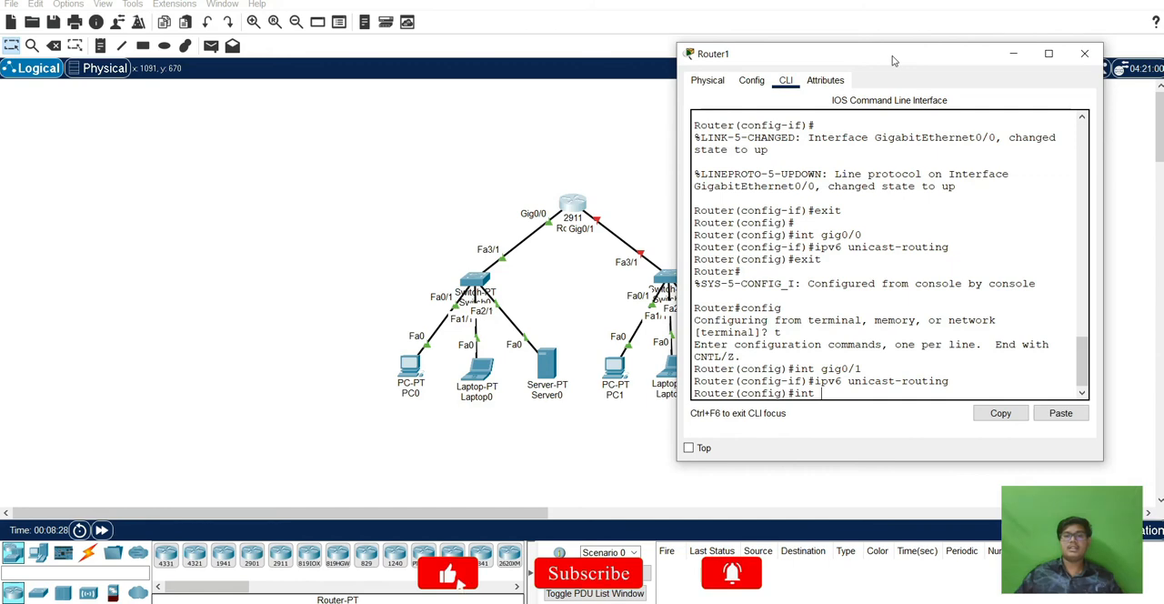
pyautogui.write('gig0/1')
pyautogui.press('Return')
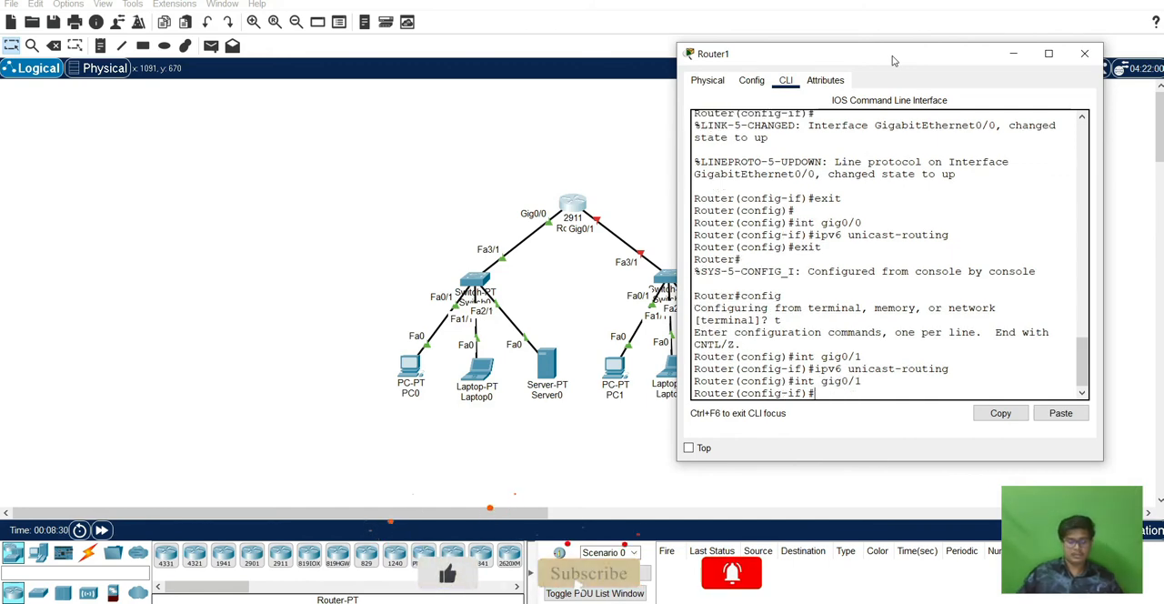
pyautogui.write('ipv6 a')
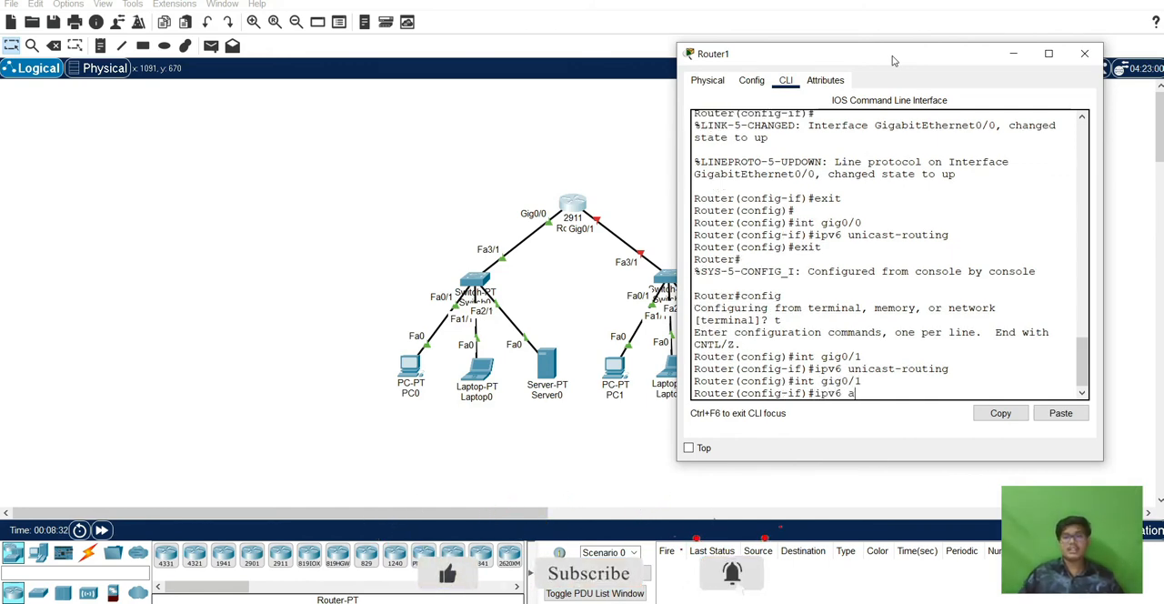
pyautogui.write('dd')
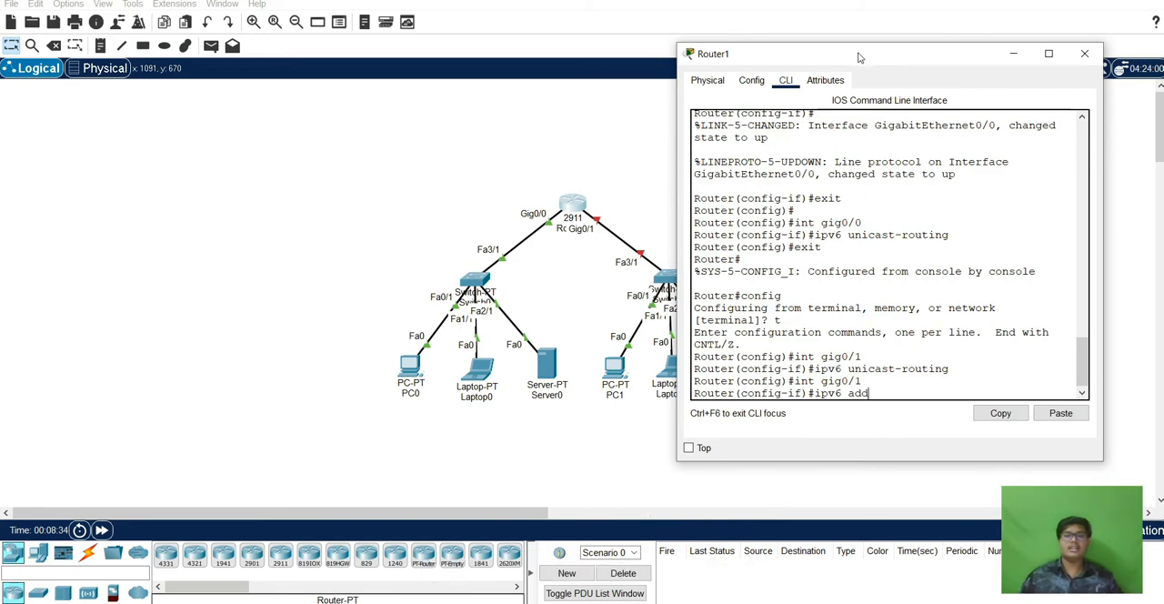
pyautogui.click(495, 568)
pyautogui.click(504, 602)
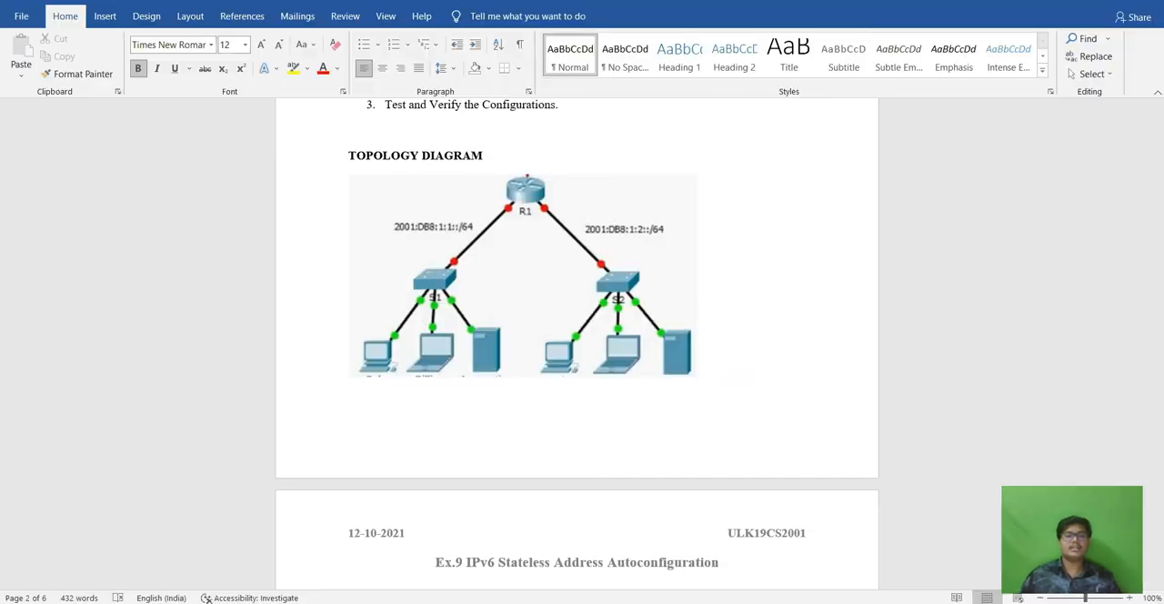
pyautogui.moveTo(546, 602)
pyautogui.click(624, 552)
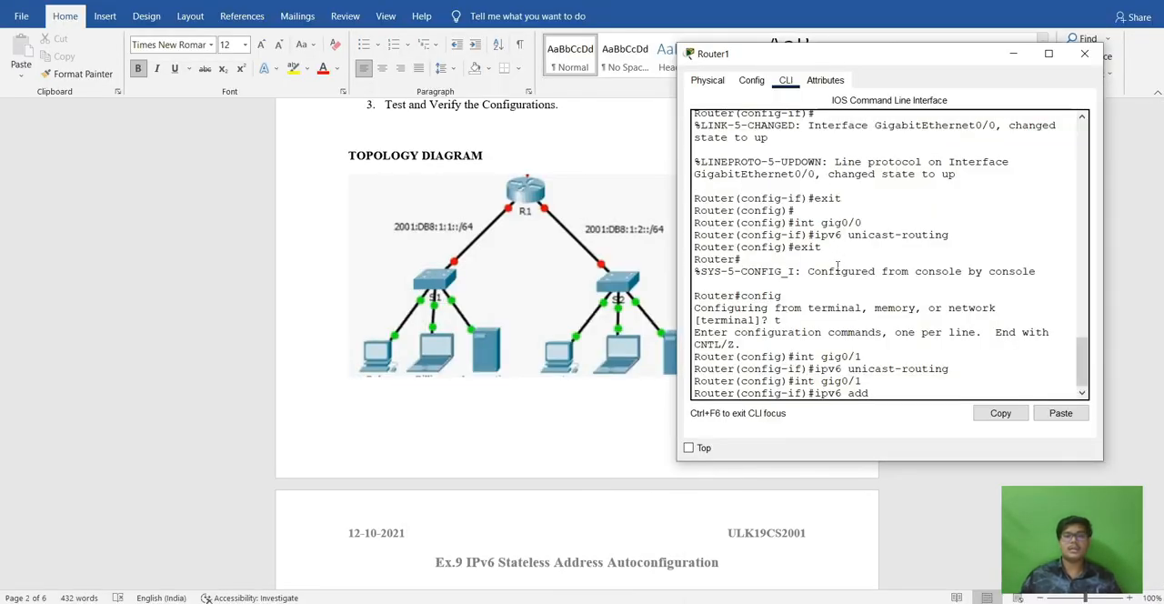
pyautogui.write('2001:DB8')
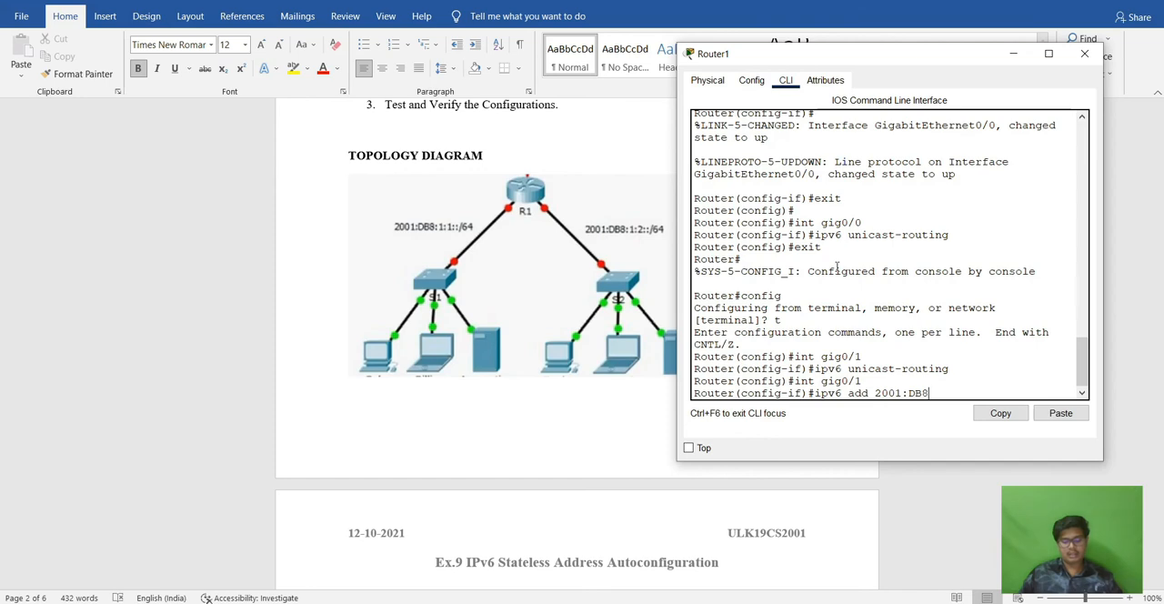
pyautogui.write(':1:')
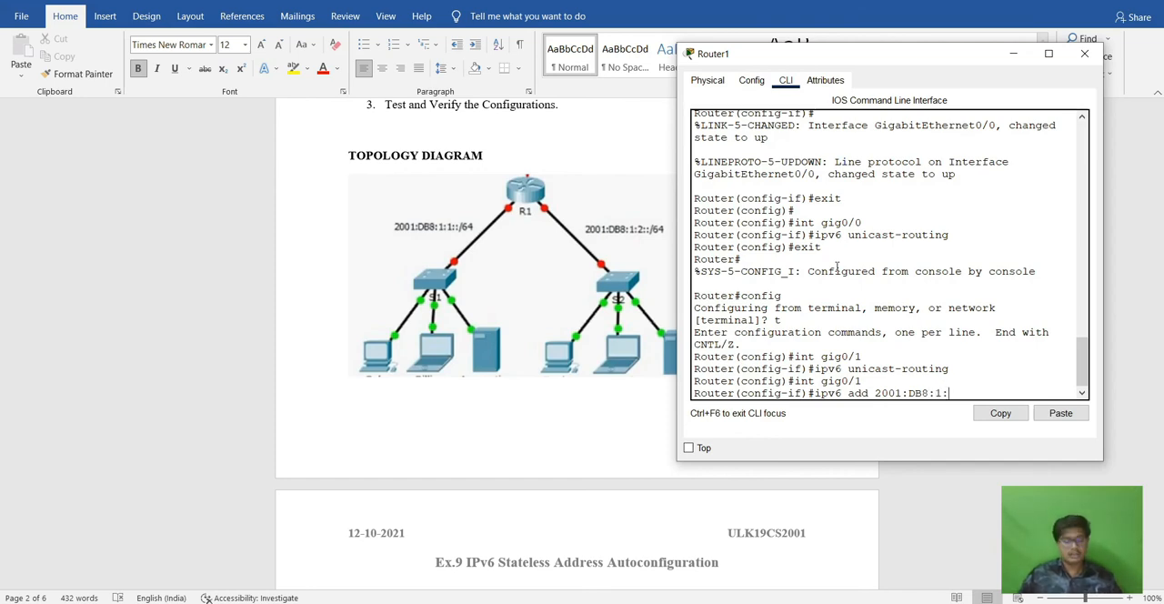
pyautogui.write('2::1/6')
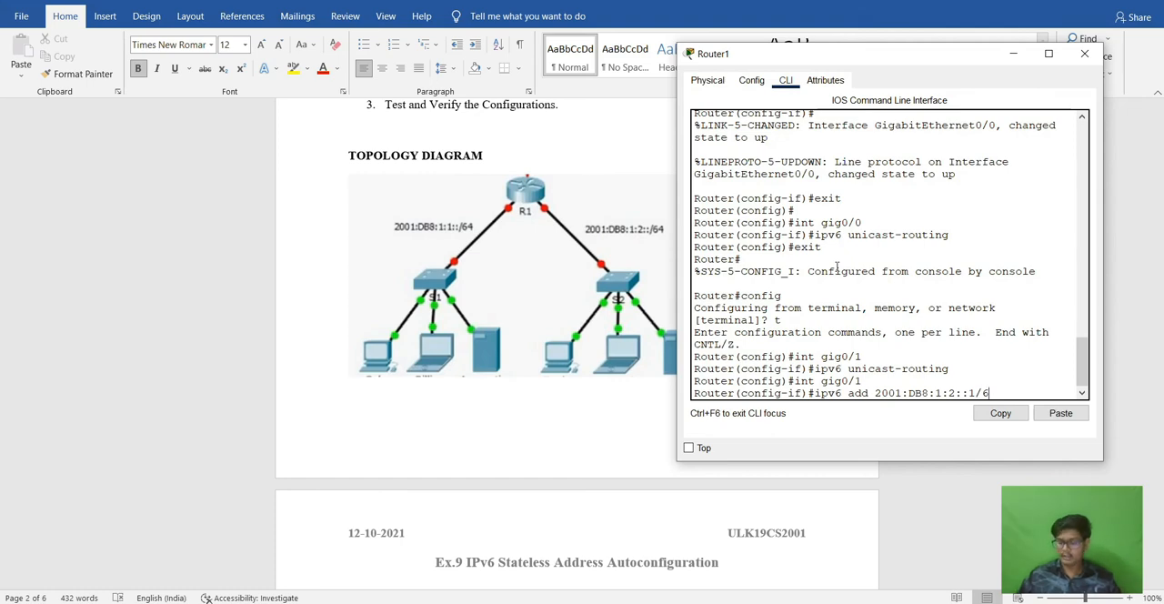
pyautogui.write('4')
pyautogui.press('Return')
# Enable the gig0/1 interface with the no sh command.
pyautogui.write('no s')
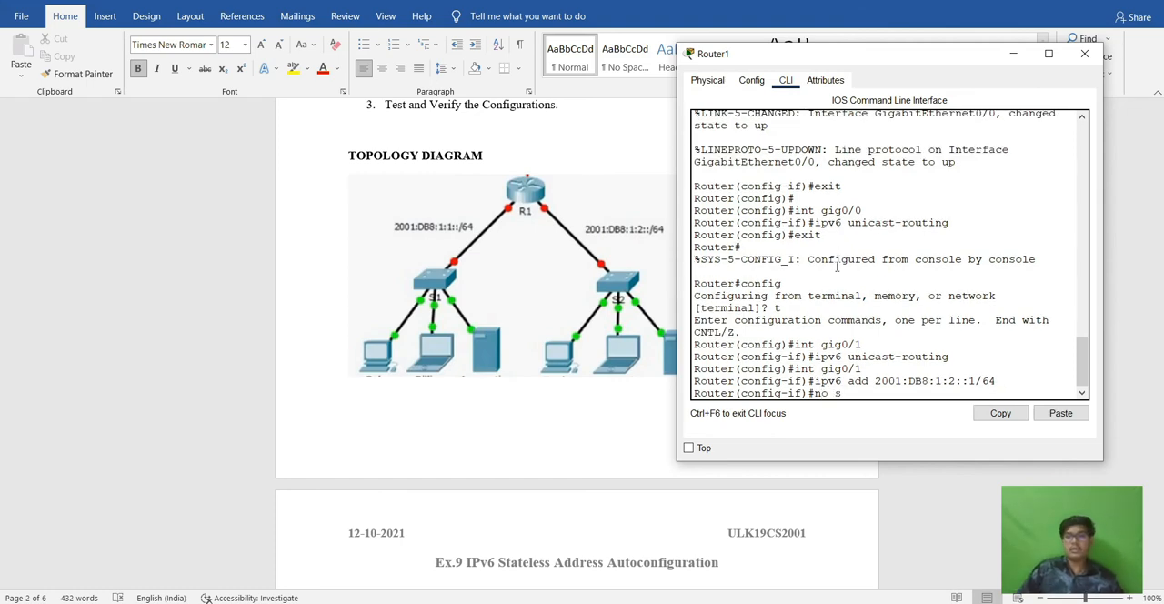
pyautogui.write('h')
pyautogui.press('Return')
# Exit all router configuration levels, end the console session and close the router's window.
pyautogui.write('exit')
pyautogui.press('Return')
pyautogui.press('Return')
pyautogui.write('exit')
pyautogui.press('Return')
pyautogui.write('exit')
pyautogui.press('Return')
pyautogui.press('Return')
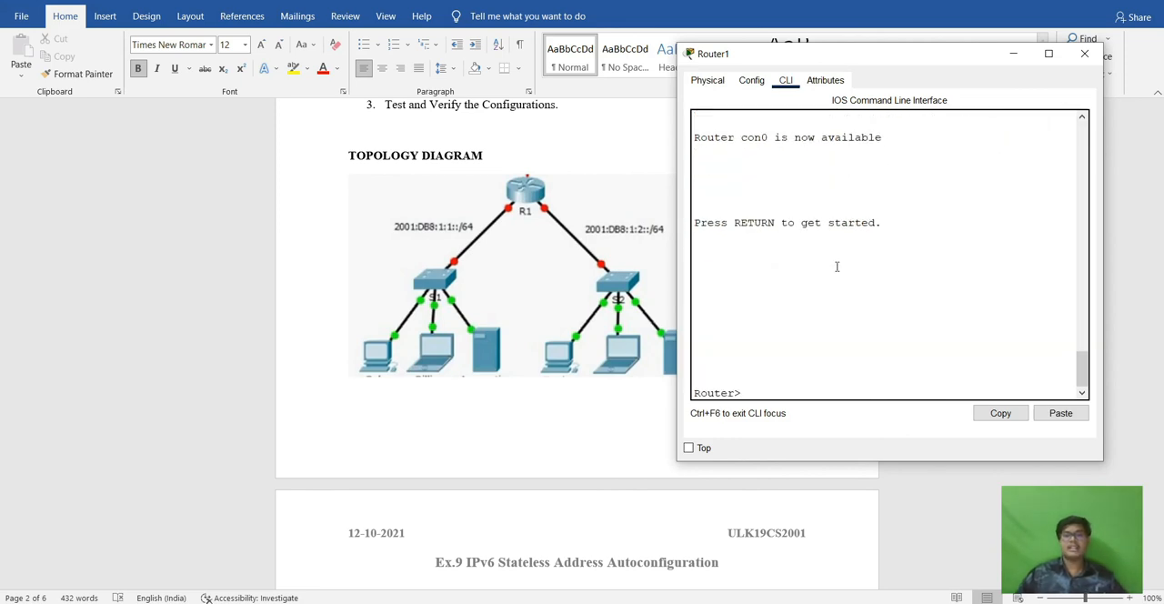
pyautogui.click(1084, 54)
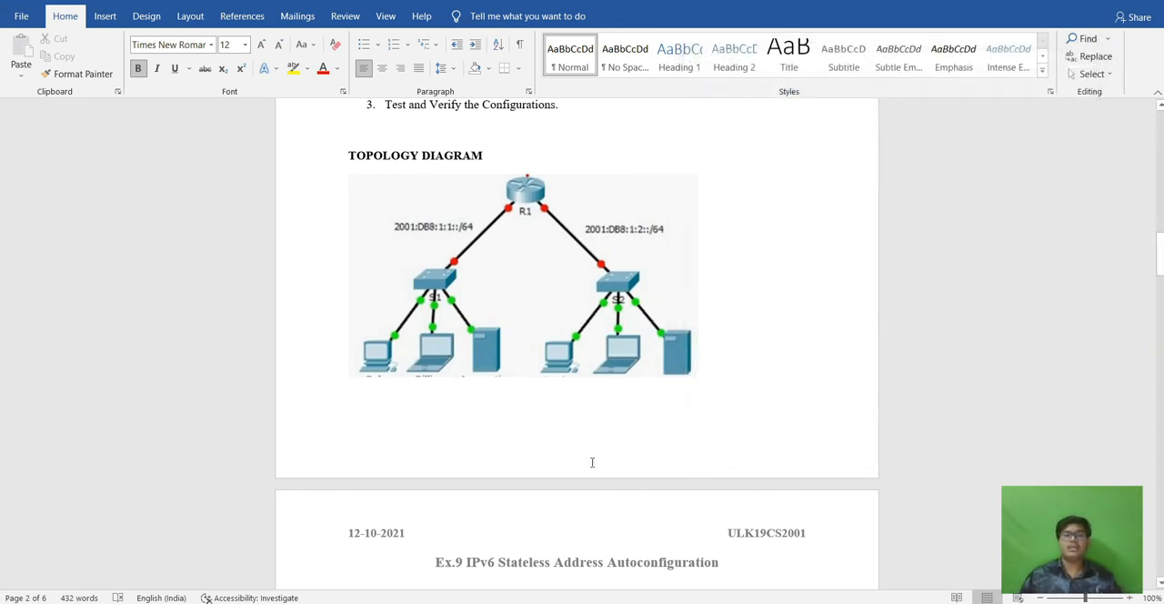
# Switch to the Packet Tracer topology and check the automatic IPv6 settings in PC0's IP configuration.
pyautogui.click(564, 601)
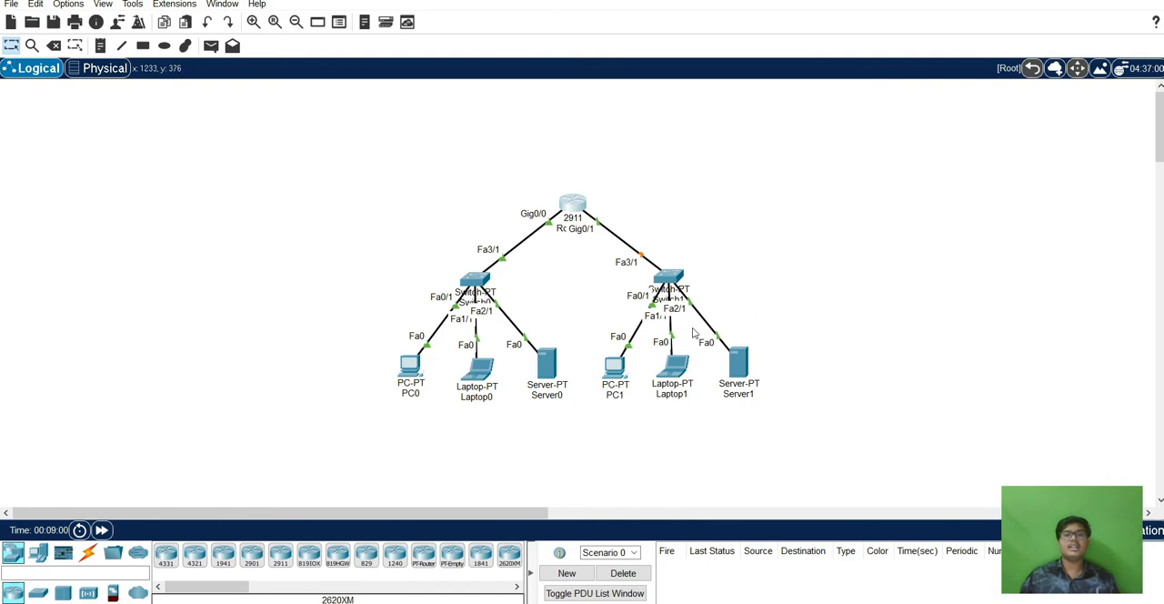
pyautogui.click(411, 364)
pyautogui.click(449, 156)
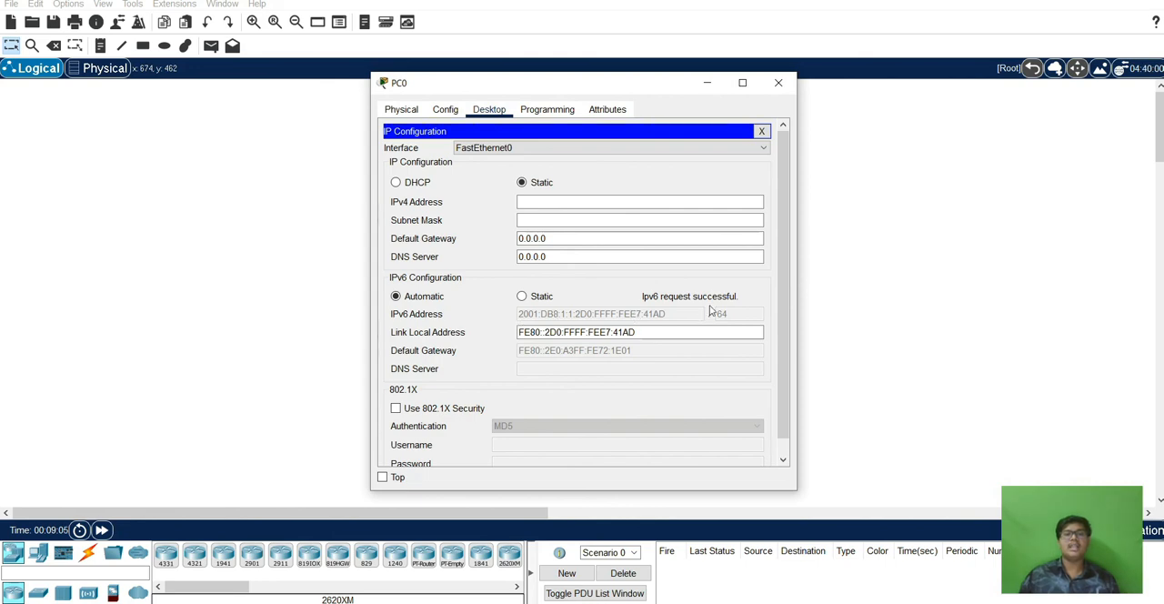
pyautogui.click(778, 83)
# Ping the router's gig0/0 address 2001:DB8:1:1::1 from PC0's command prompt, then close PC0's window.
pyautogui.click(414, 369)
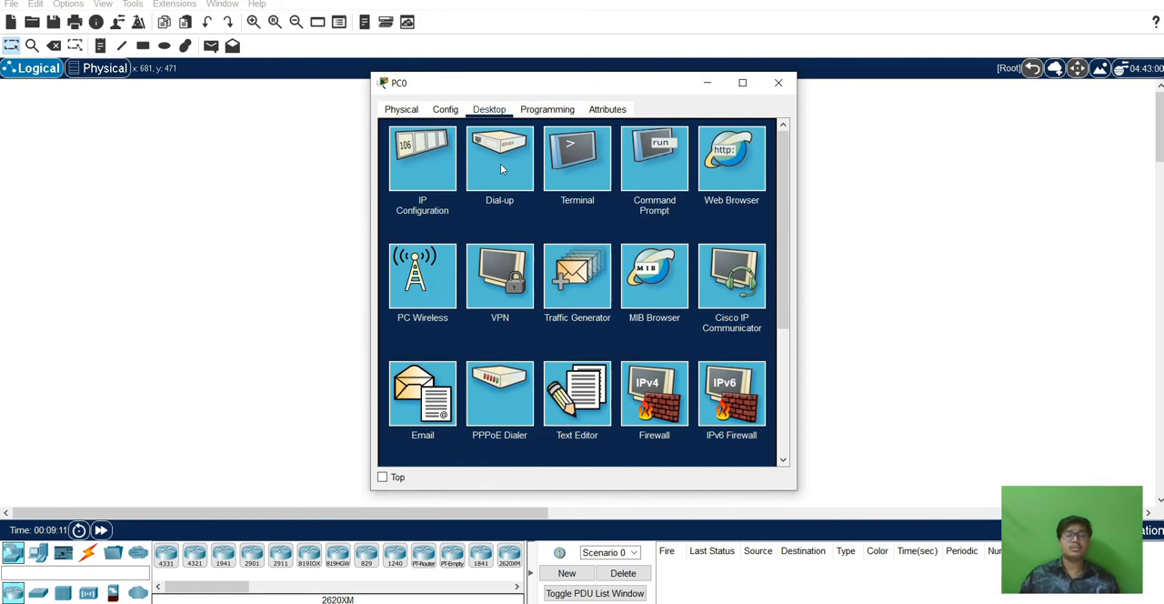
pyautogui.click(655, 162)
pyautogui.moveTo(645, 84); pyautogui.dragTo(761, 73)
pyautogui.write('ping 2001:DB8:1:1::1/')
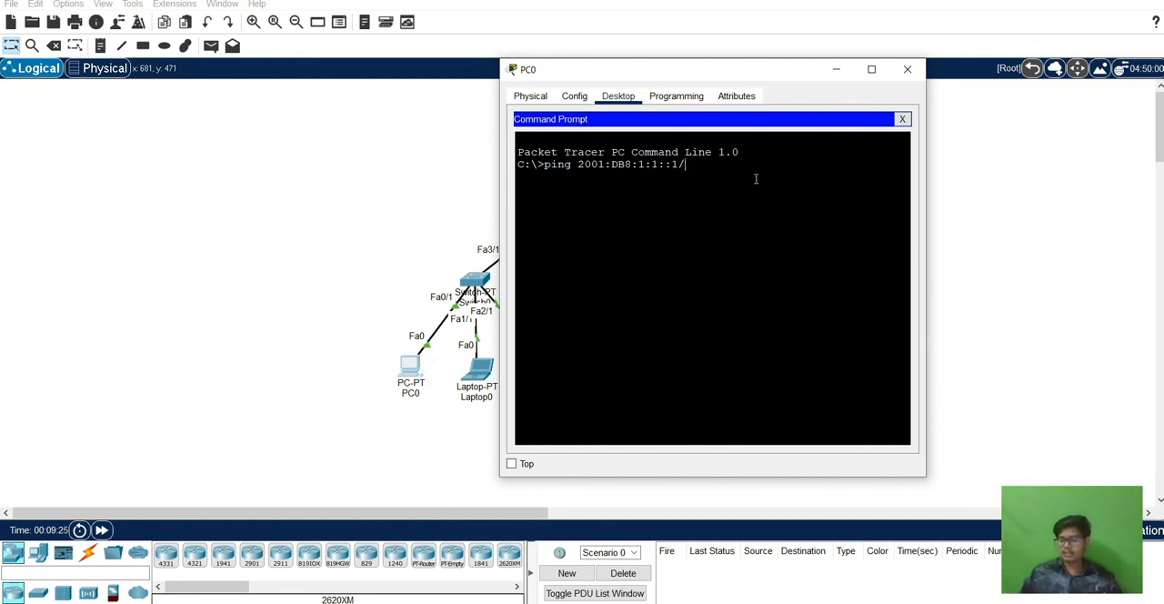
pyautogui.press('Return')
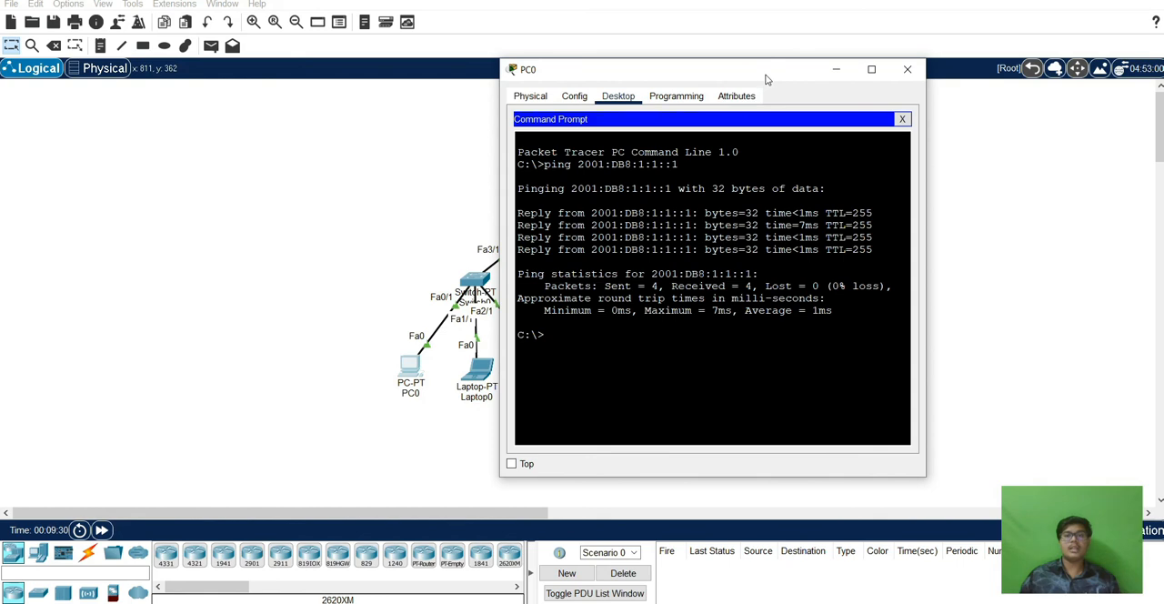
pyautogui.moveTo(766, 77); pyautogui.dragTo(862, 71)
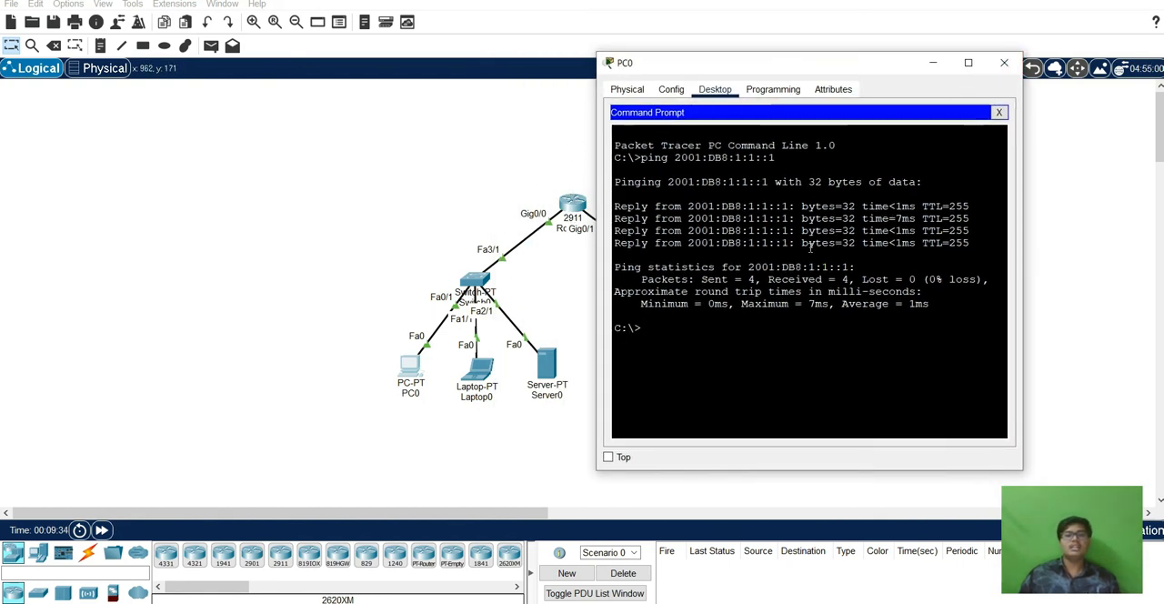
pyautogui.click(1004, 62)
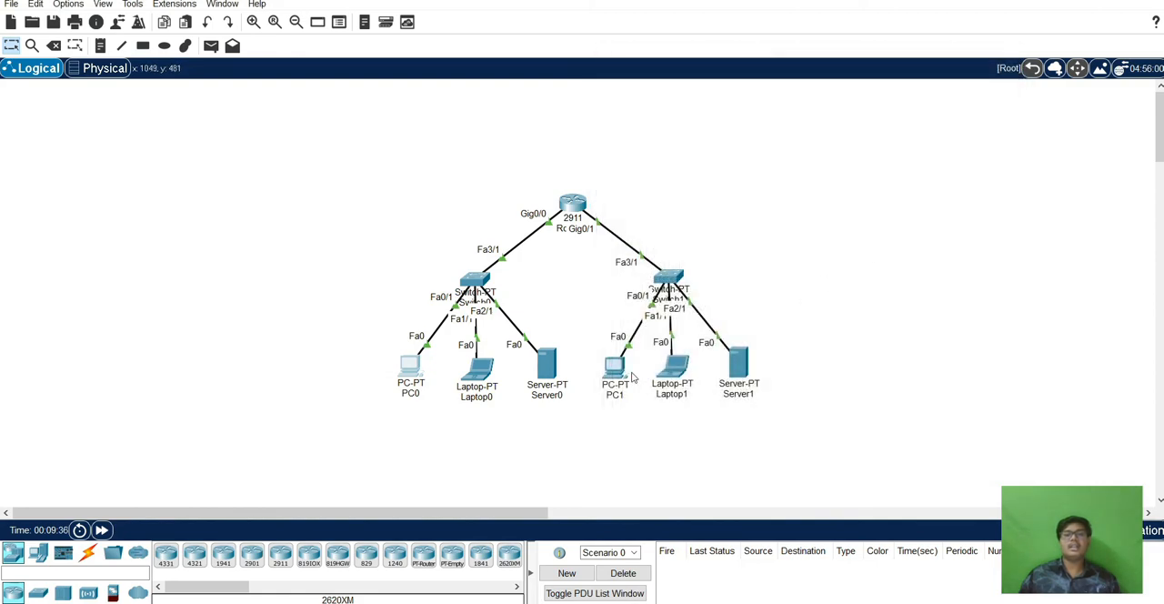
# Ping the router's gig0/1 address 2001:DB8:1:2::1 from PC1's command prompt, then close PC1's window.
pyautogui.click(615, 366)
pyautogui.click(654, 162)
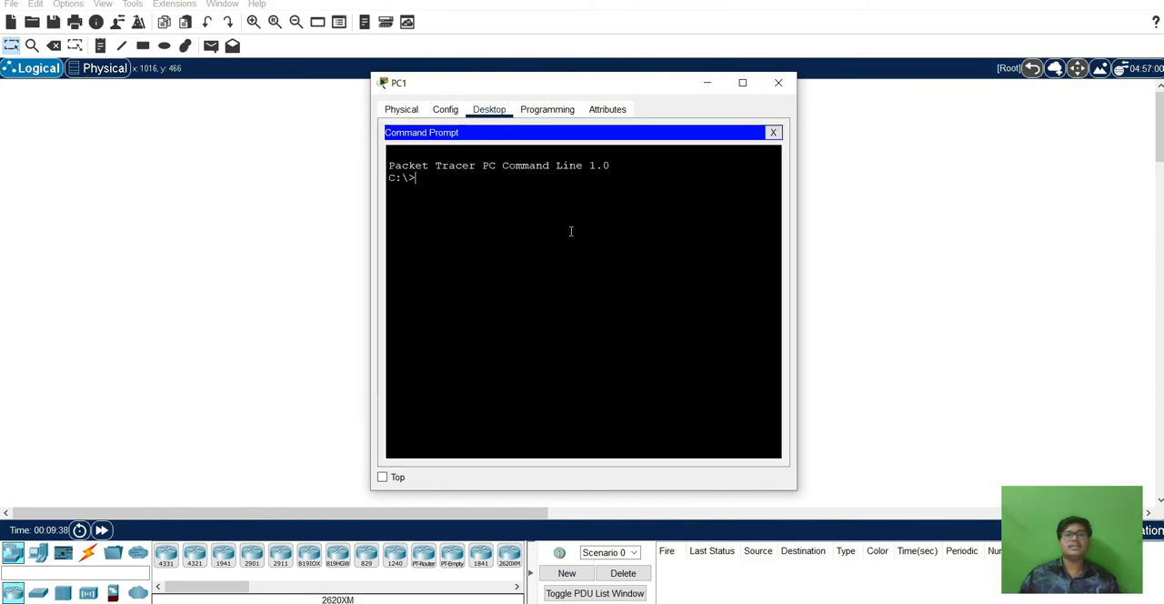
pyautogui.write('ping')
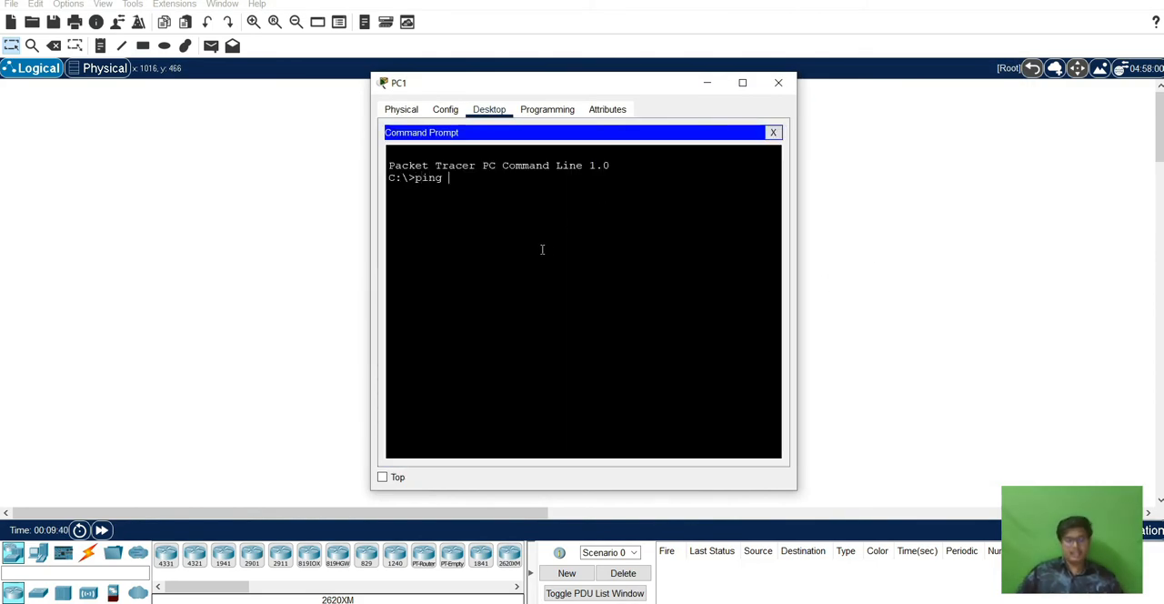
pyautogui.write(' 2001')
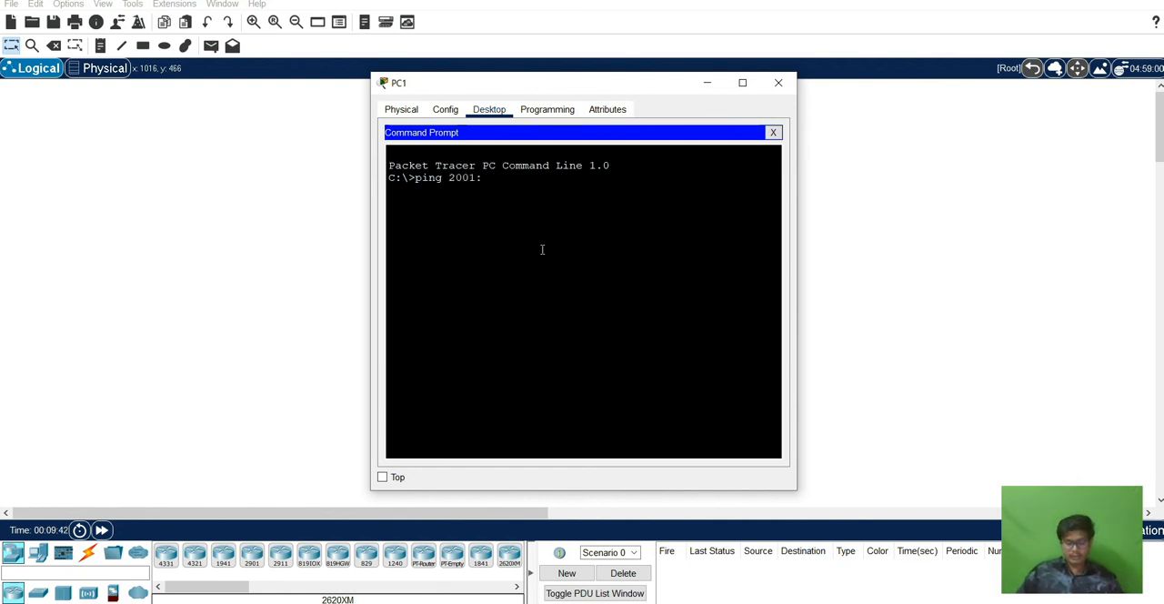
pyautogui.write(':DB8')
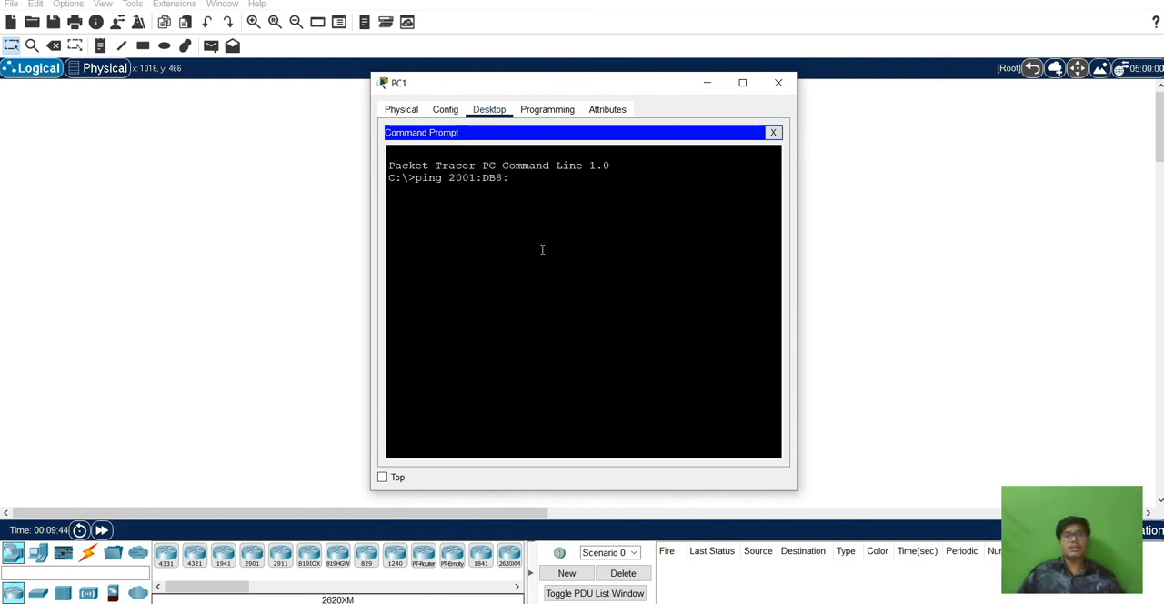
pyautogui.write(':1:2::1')
pyautogui.press('Return')
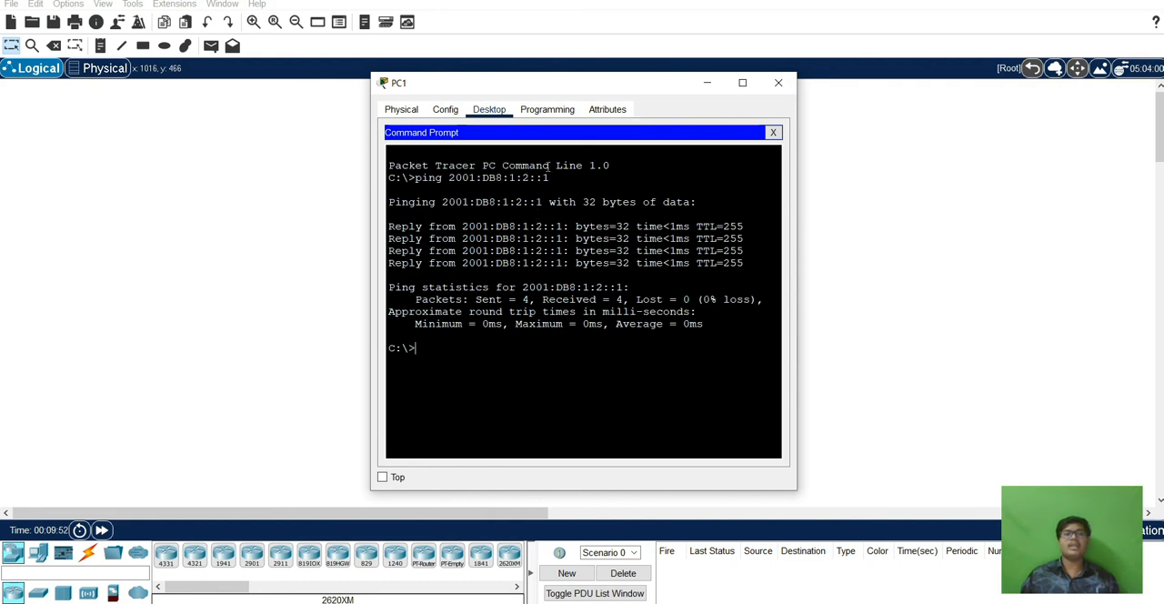
pyautogui.click(778, 84)
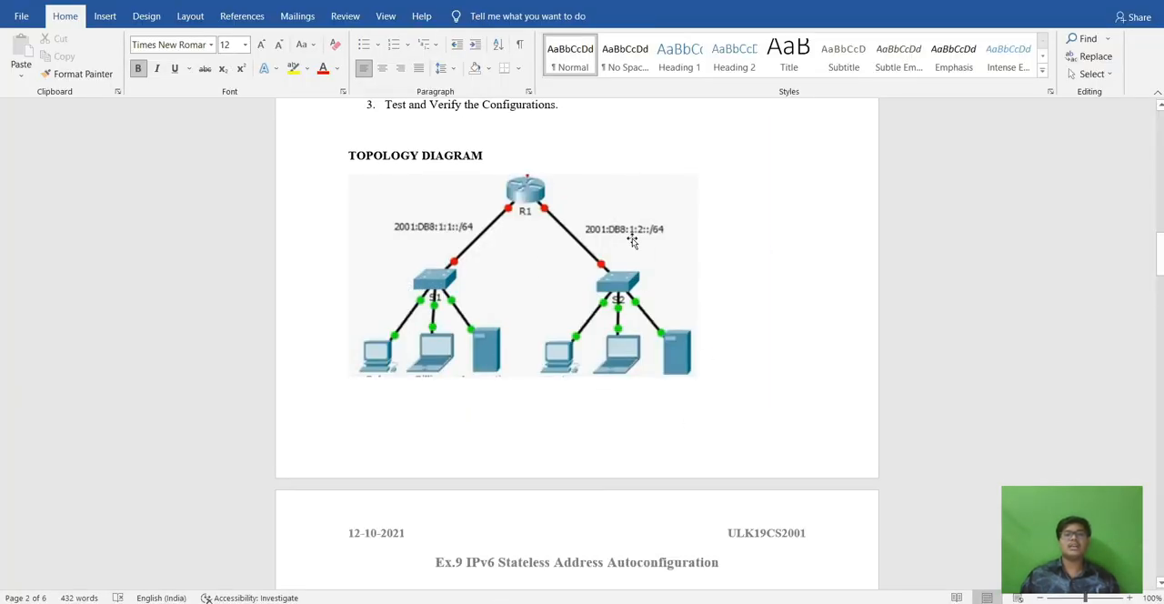
# Switch to the Word document and review the exercise's aim and description on the first page.
pyautogui.scroll(15, 632, 241)
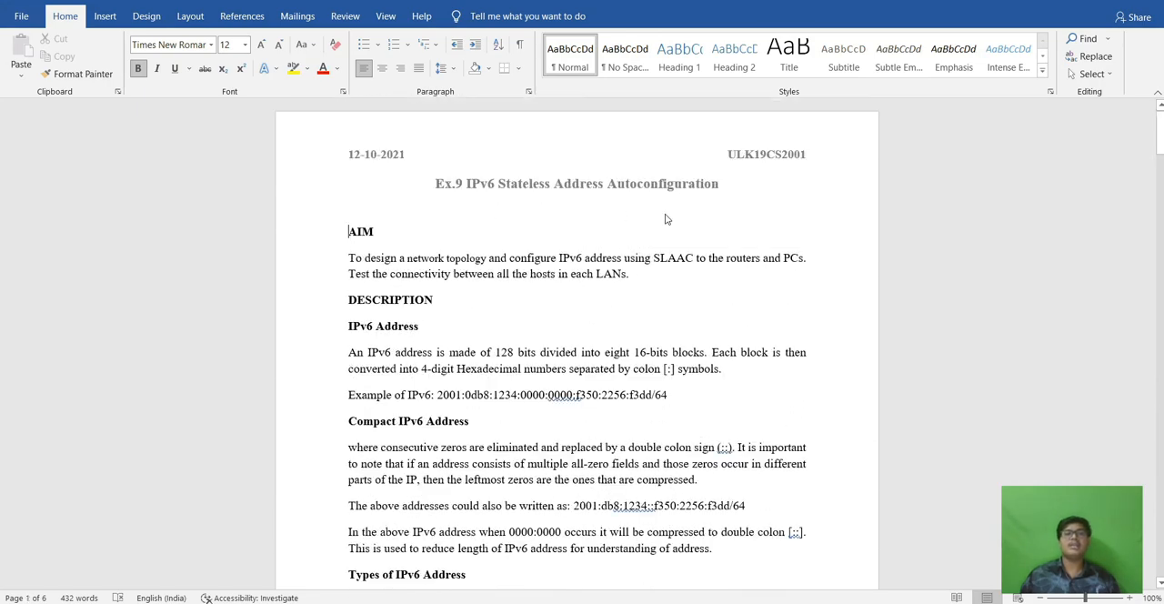